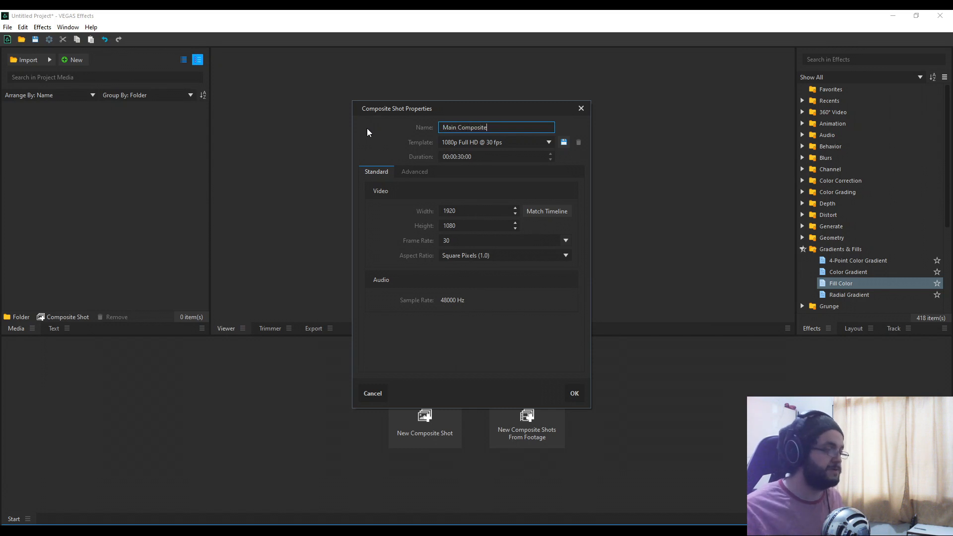
Step: Confirm the composite shot duration and create the Main Composite
{"action": "left_click", "coordinate": [462, 156]}
{"action": "left_click", "coordinate": [461, 156]}
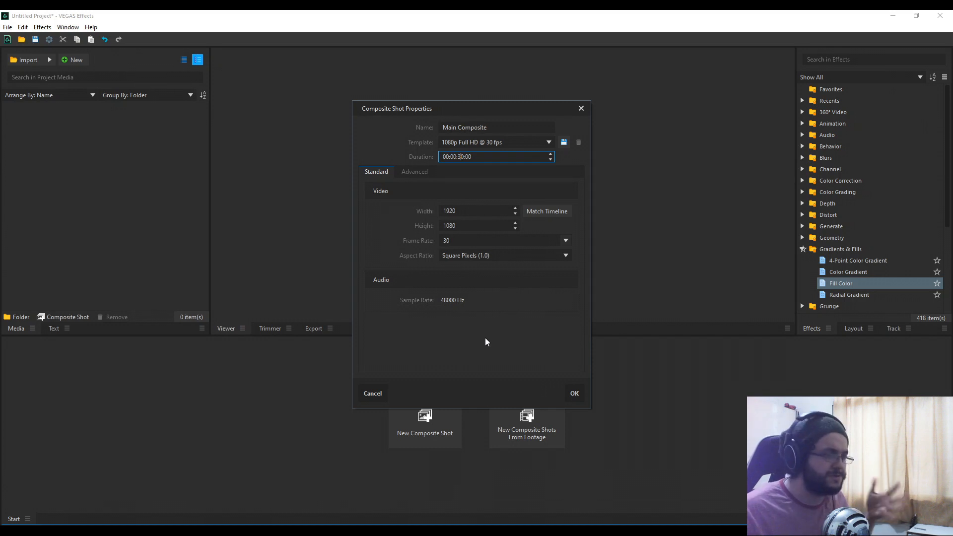
{"action": "left_click", "coordinate": [579, 393]}
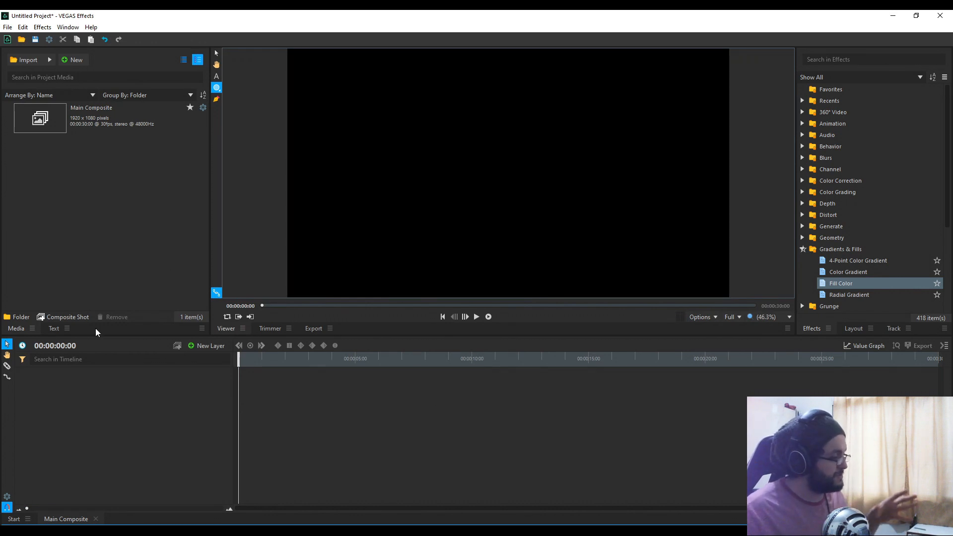
Step: Create a project media folder named 'Composite' and collapse it
{"action": "left_click", "coordinate": [20, 317]}
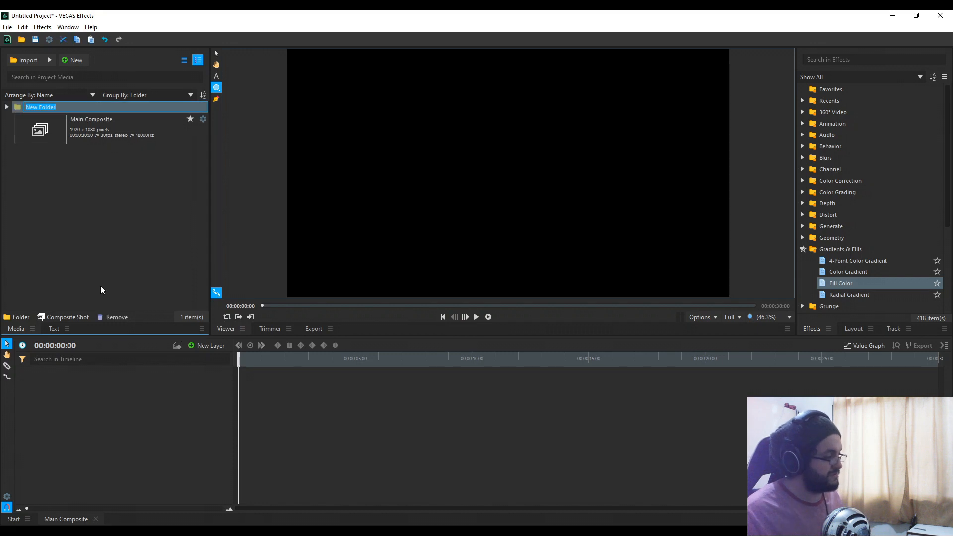
{"action": "left_click", "coordinate": [49, 108]}
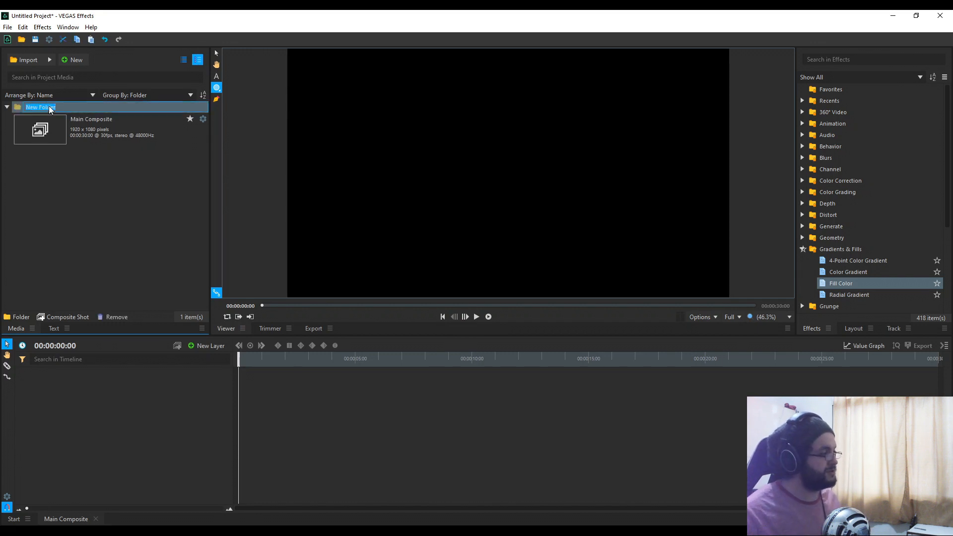
{"action": "type", "text": "Composite"}
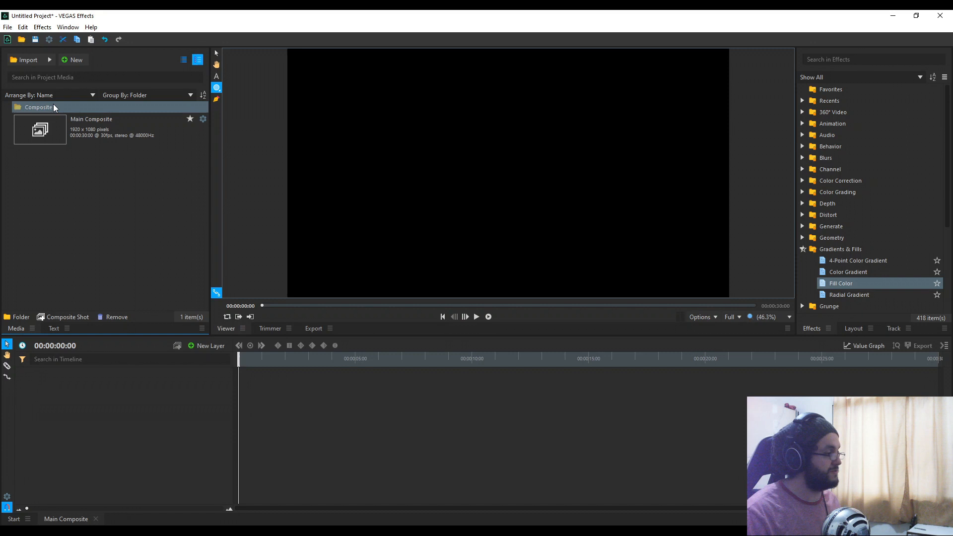
{"action": "key", "text": "Return"}
{"action": "left_click", "coordinate": [86, 199]}
{"action": "left_click", "coordinate": [7, 108]}
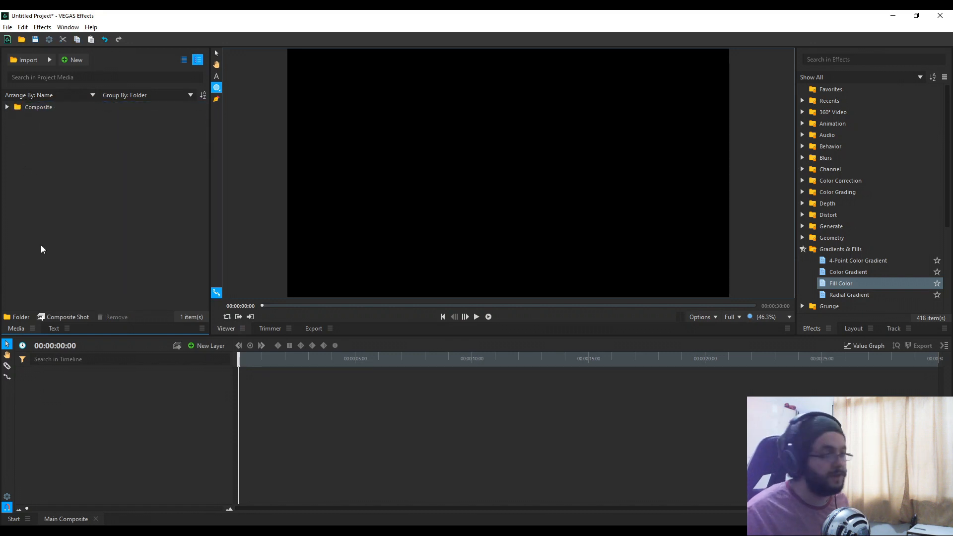
Step: Add a second project media folder named 'Footage'
{"action": "left_click", "coordinate": [18, 317]}
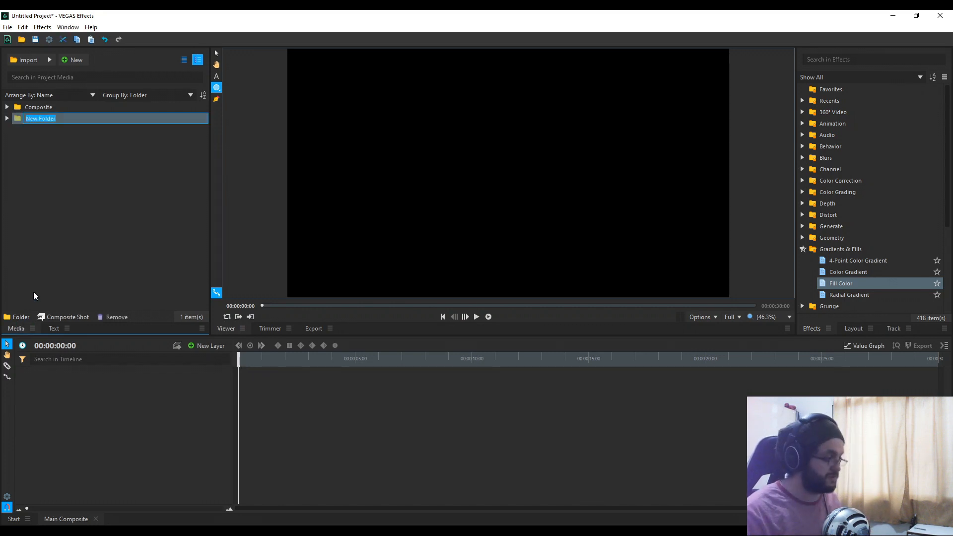
{"action": "type", "text": "Footage"}
{"action": "key", "text": "Return"}
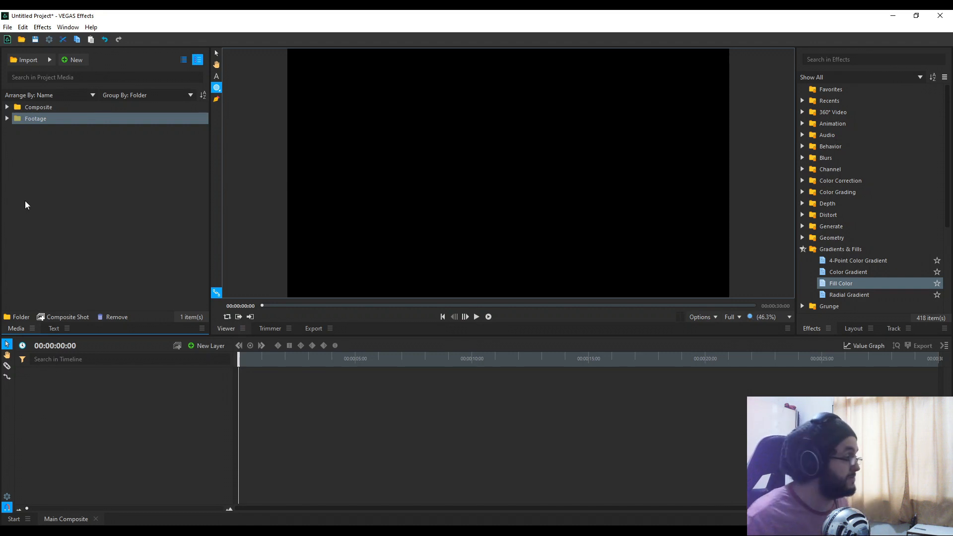
Step: Import Computer.mp4 and Night Timelapse.mp4 into the Footage folder and select both clips
{"action": "left_click", "coordinate": [28, 62]}
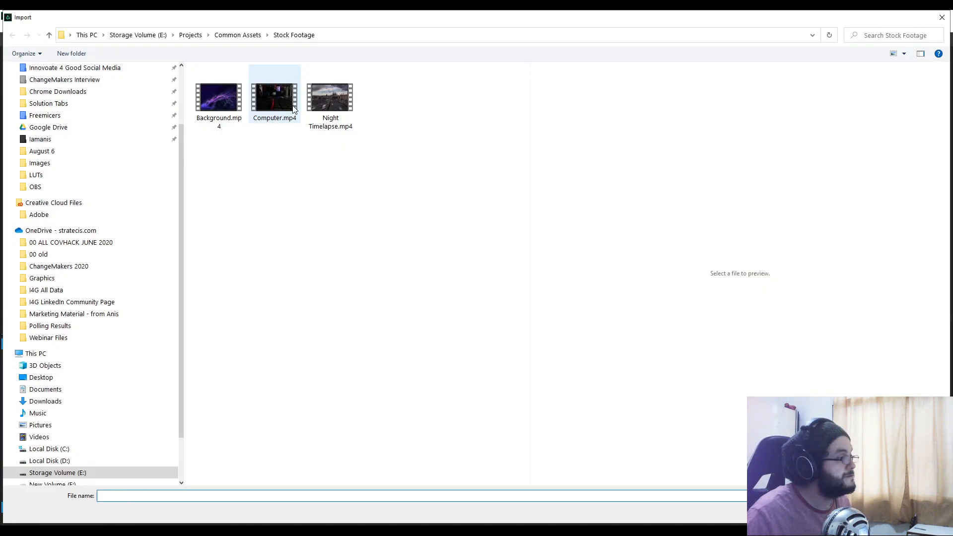
{"action": "left_click_drag", "start_coordinate": [437, 162], "coordinate": [261, 82]}
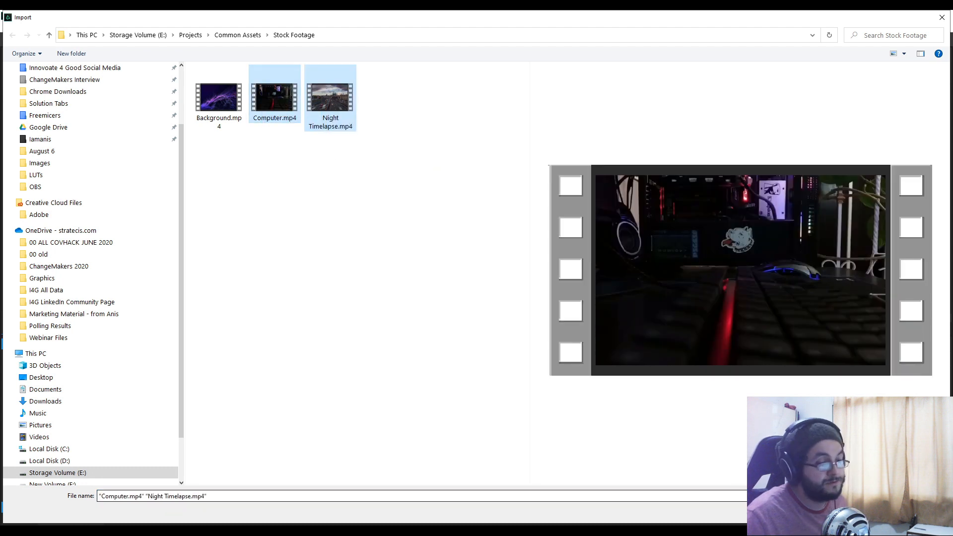
{"action": "key", "text": "Return"}
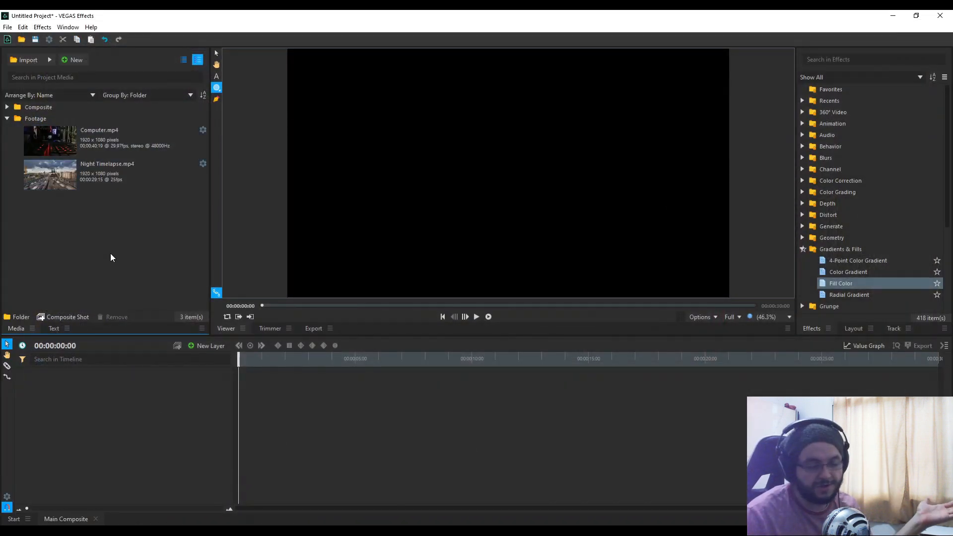
{"action": "left_click", "coordinate": [58, 121]}
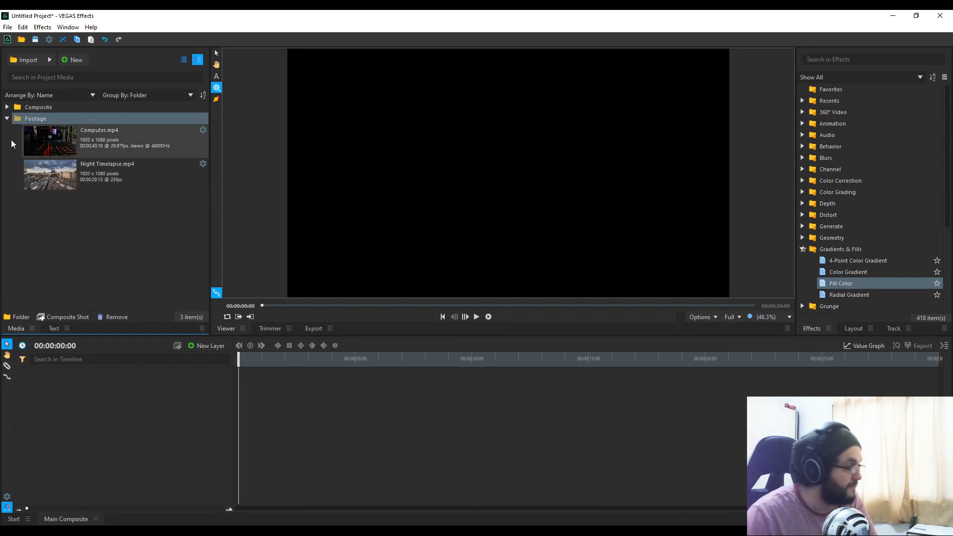
{"action": "left_click", "coordinate": [155, 272]}
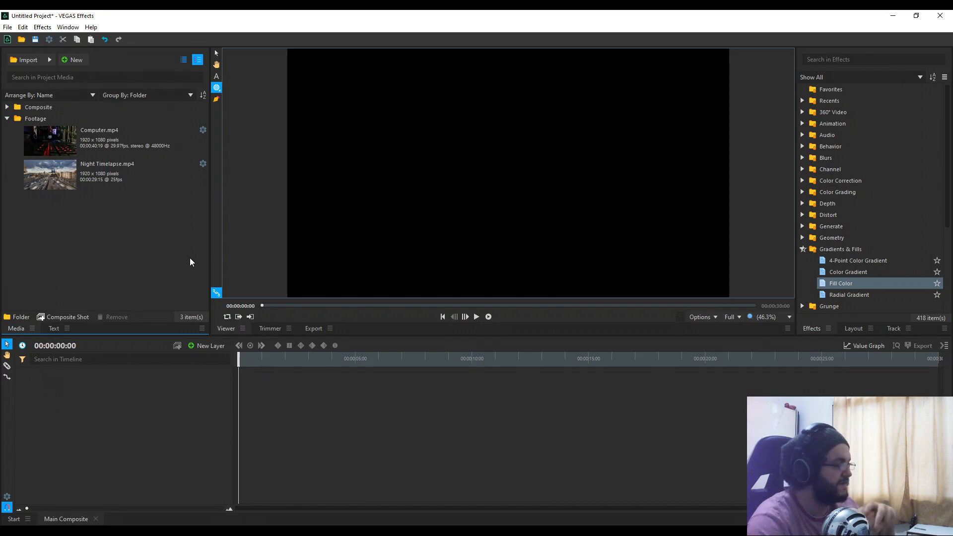
{"action": "left_click_drag", "start_coordinate": [159, 269], "coordinate": [95, 157]}
Step: Drag both clips onto the Main Composite timeline as stacked layers and scrub to preview
{"action": "left_click_drag", "start_coordinate": [96, 165], "coordinate": [113, 518]}
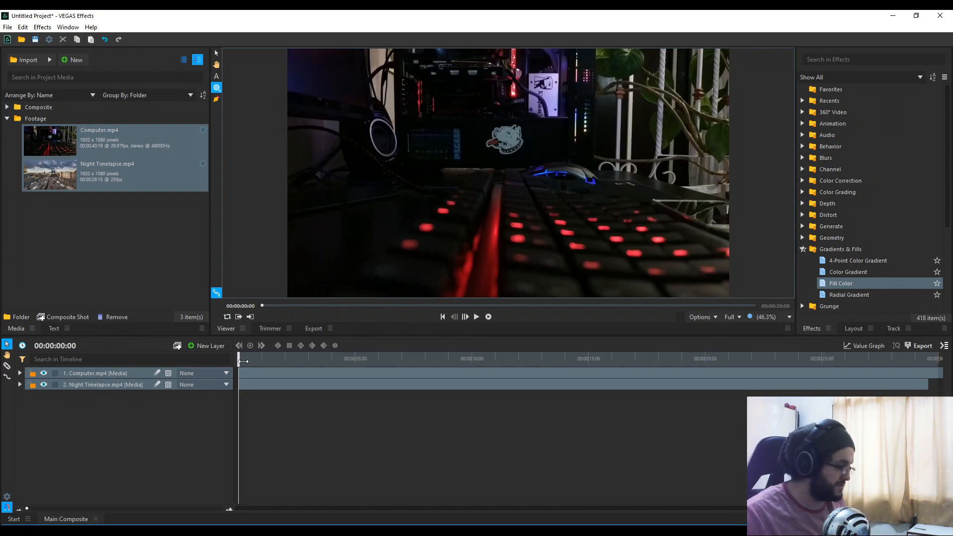
{"action": "left_click_drag", "start_coordinate": [244, 362], "coordinate": [314, 362]}
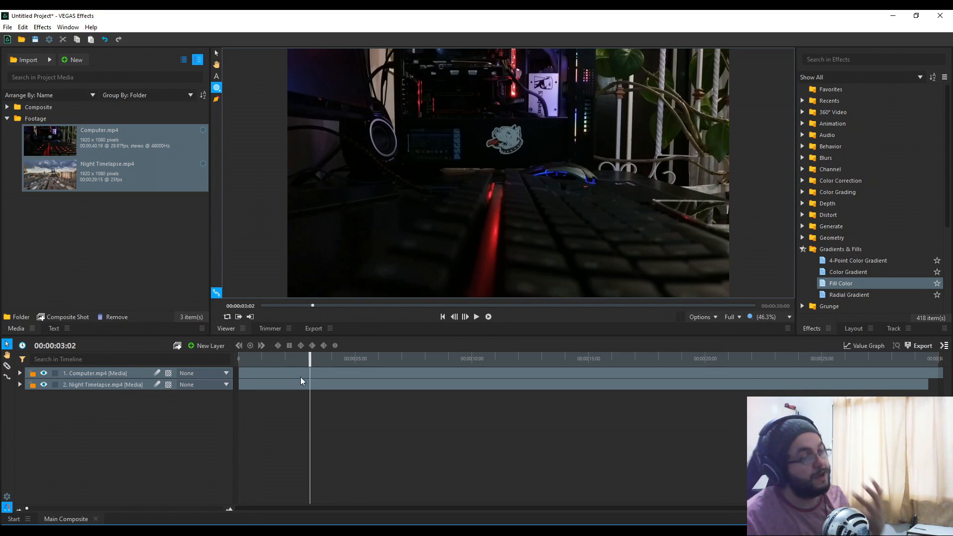
{"action": "left_click_drag", "start_coordinate": [360, 373], "coordinate": [312, 376]}
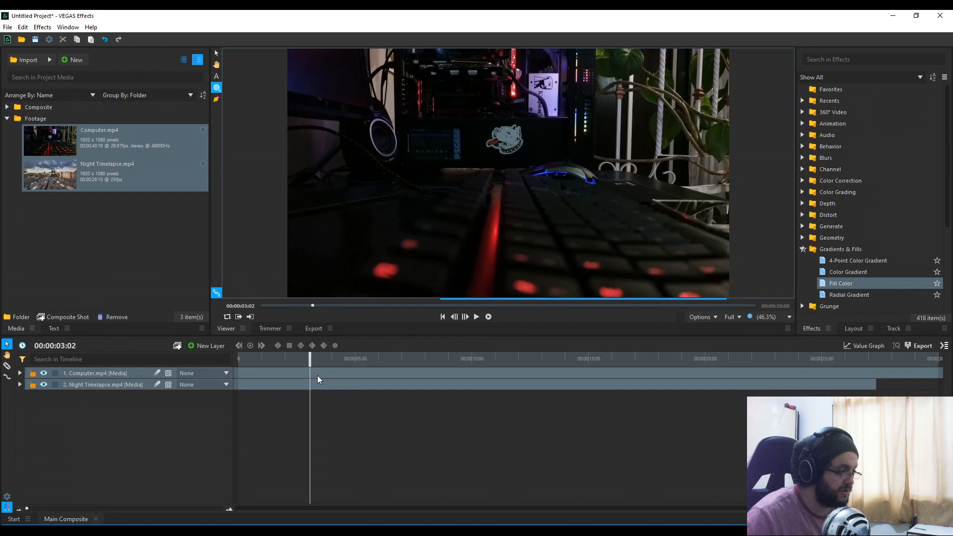
{"action": "key", "text": "ctrl+z"}
Step: Trial-trim Computer.mp4, restore its full length, and ready the slice tool at about 3 s
{"action": "left_click", "coordinate": [343, 375]}
{"action": "left_click", "coordinate": [339, 423]}
{"action": "left_click", "coordinate": [382, 373]}
{"action": "left_click_drag", "start_coordinate": [382, 373], "coordinate": [108, 370]}
{"action": "left_click_drag", "start_coordinate": [412, 375], "coordinate": [96, 371]}
{"action": "left_click_drag", "start_coordinate": [309, 369], "coordinate": [270, 374]}
{"action": "key", "text": "ctrl+z"}
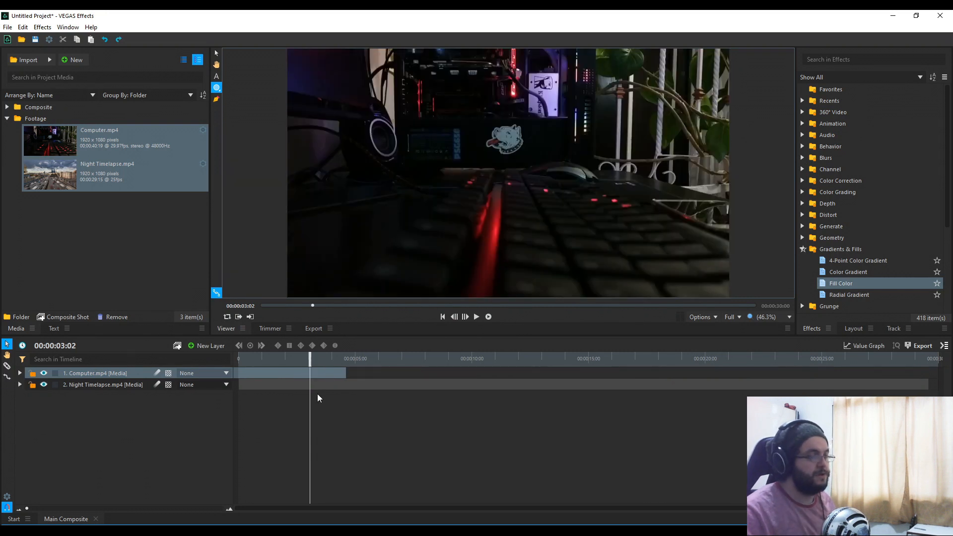
{"action": "key", "text": "ctrl+z"}
{"action": "key", "text": "ctrl+z"}
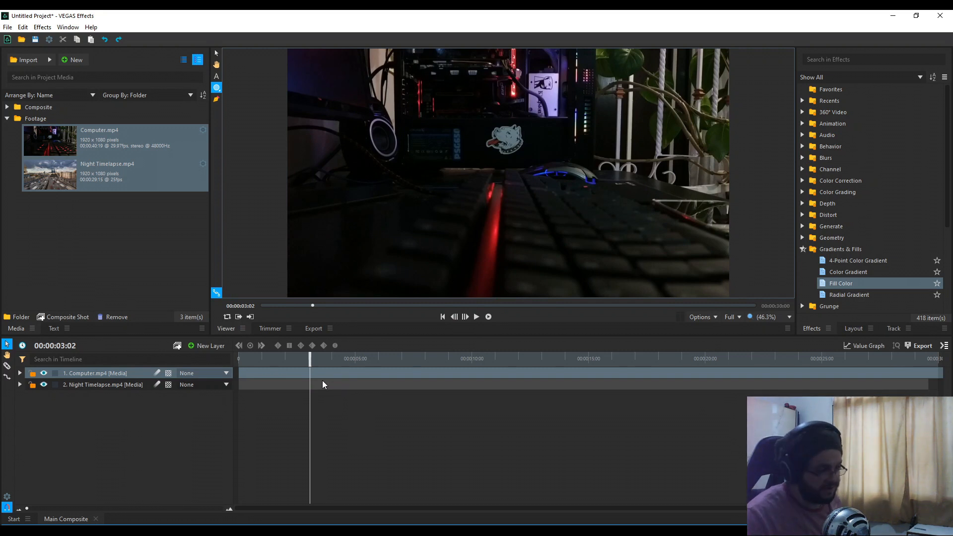
{"action": "key", "text": "c"}
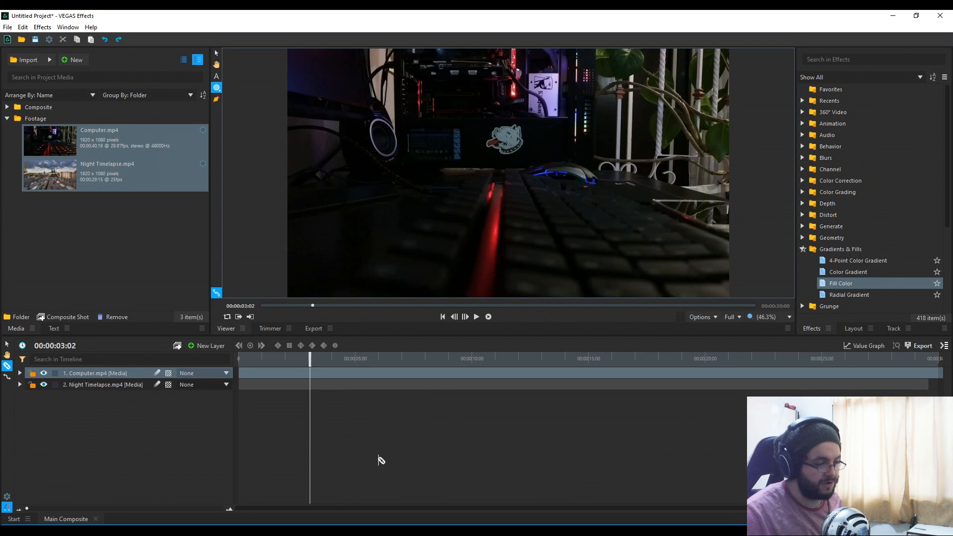
Step: Cut Computer.mp4 at 3 seconds and delete the part after the cut
{"action": "left_click", "coordinate": [310, 374]}
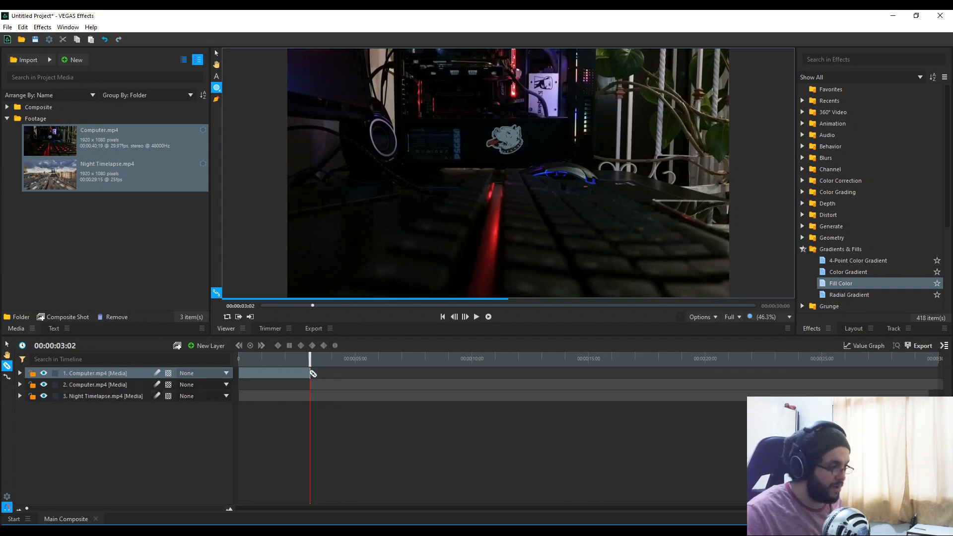
{"action": "key", "text": "v"}
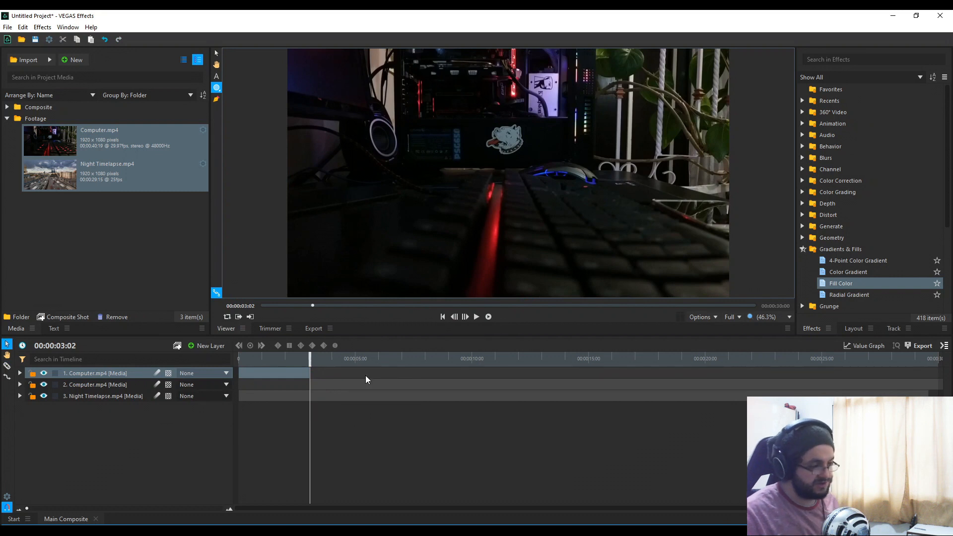
{"action": "left_click", "coordinate": [365, 377]}
{"action": "left_click", "coordinate": [365, 386]}
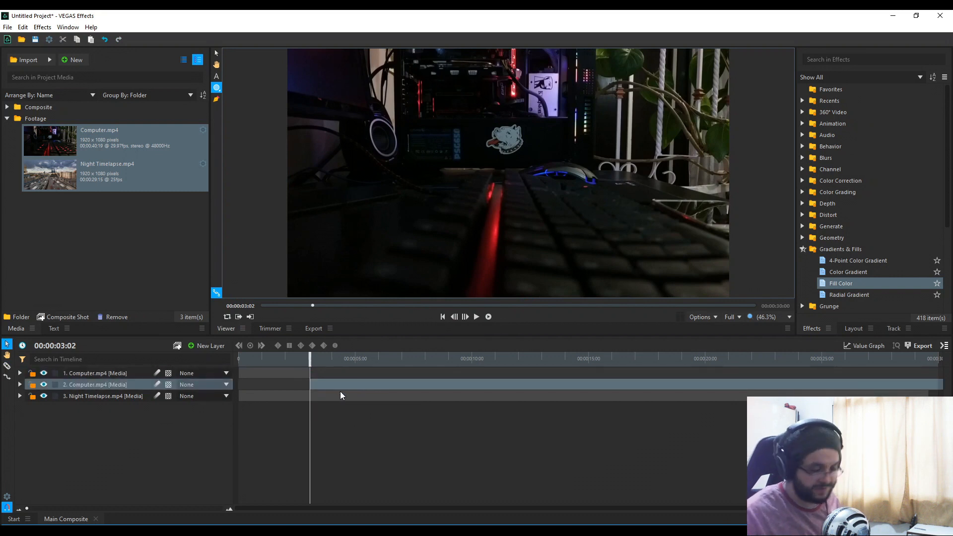
{"action": "key", "text": "Delete"}
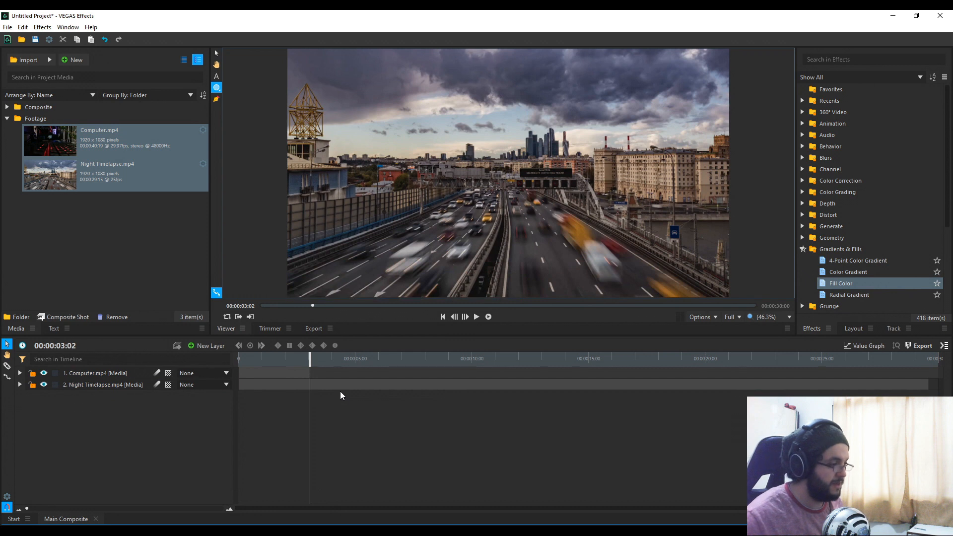
Step: Make the Night Timelapse clip start at the 3-second mark
{"action": "left_click", "coordinate": [342, 385]}
{"action": "mouse_move", "coordinate": [313, 358]}
{"action": "left_mouse_down"}
{"action": "mouse_move", "coordinate": [233, 361]}
{"action": "mouse_move", "coordinate": [373, 358]}
{"action": "mouse_move", "coordinate": [295, 361]}
{"action": "mouse_move", "coordinate": [312, 367]}
{"action": "left_mouse_up"}
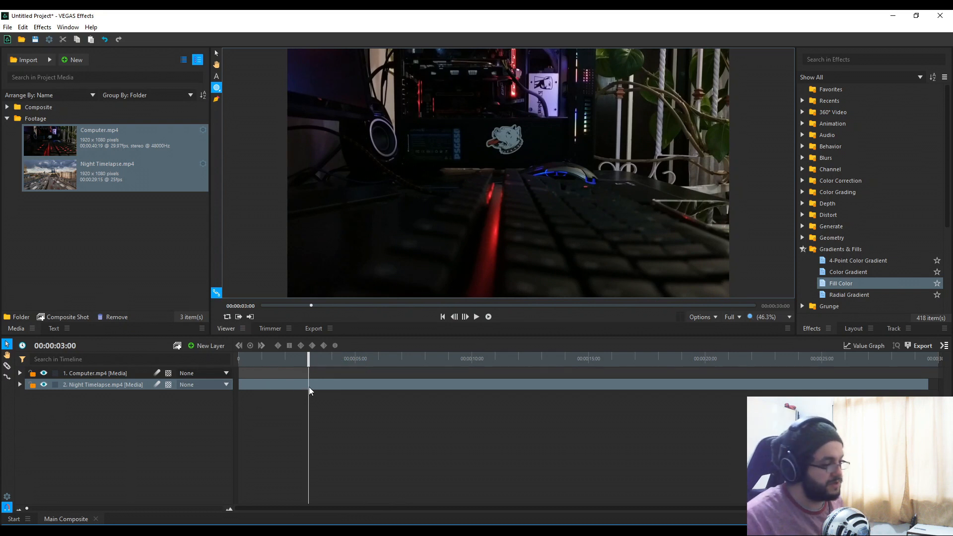
{"action": "key", "text": "ctrl+shift+d"}
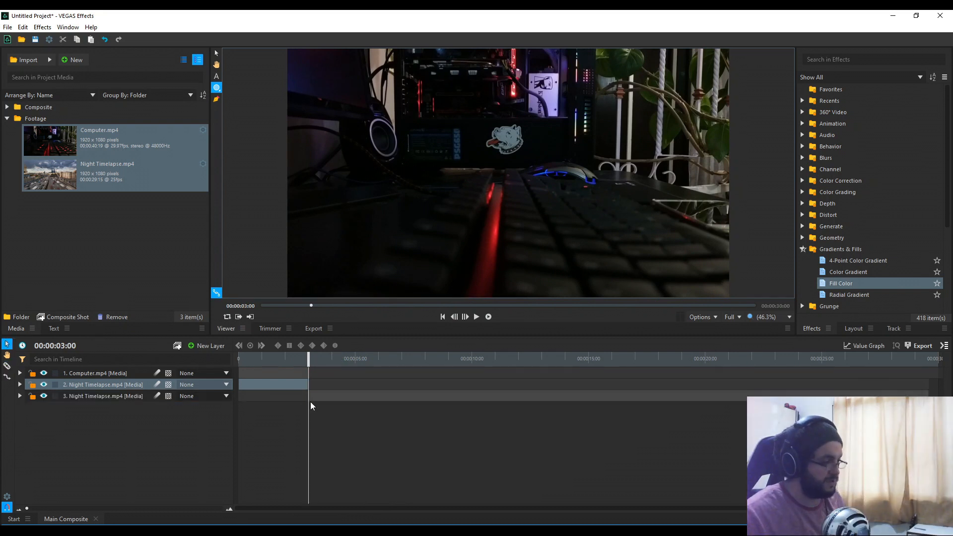
{"action": "key", "text": "ctrl+z"}
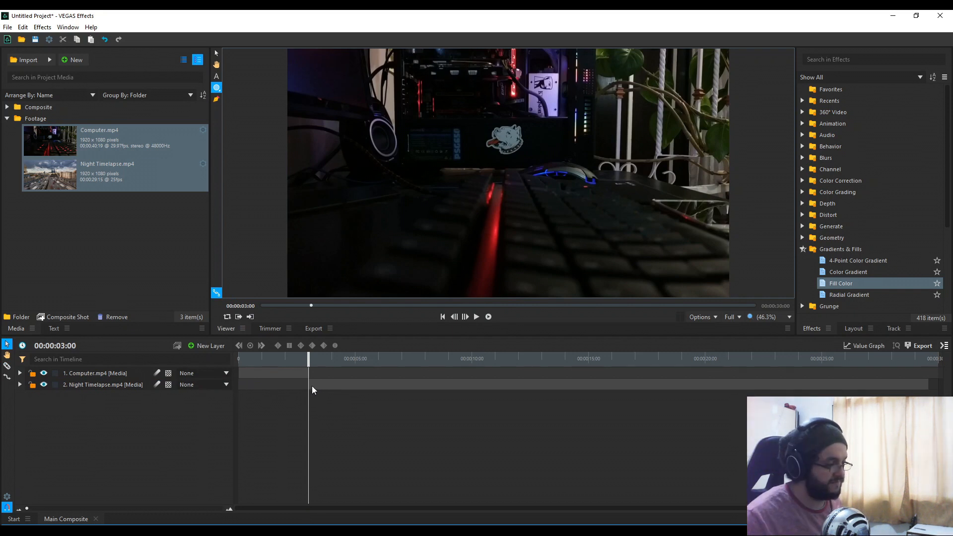
{"action": "left_click", "coordinate": [311, 386]}
{"action": "left_click_drag", "start_coordinate": [308, 384], "coordinate": [263, 386]}
Step: Play back the edit to check the Computer-to-Night Timelapse cut
{"action": "key", "text": "space"}
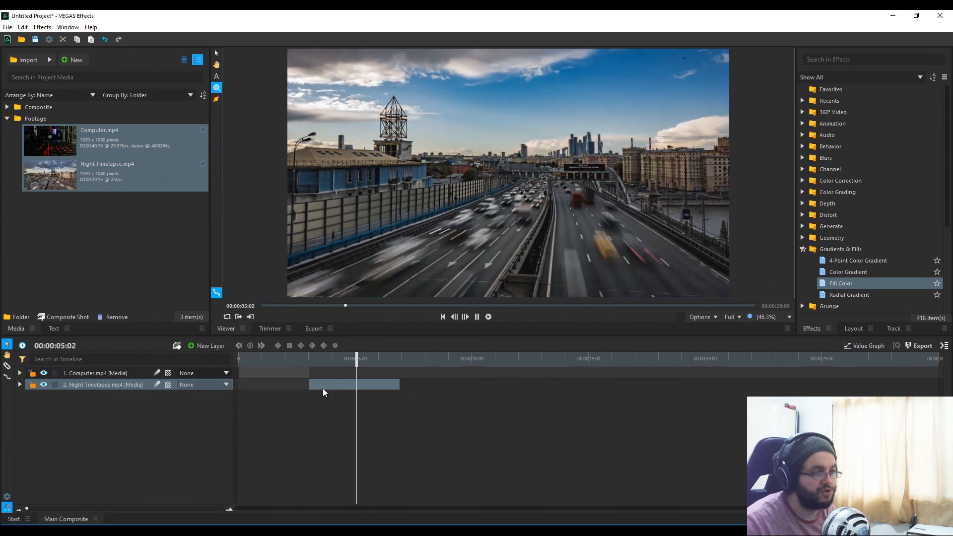
{"action": "key", "text": "space"}
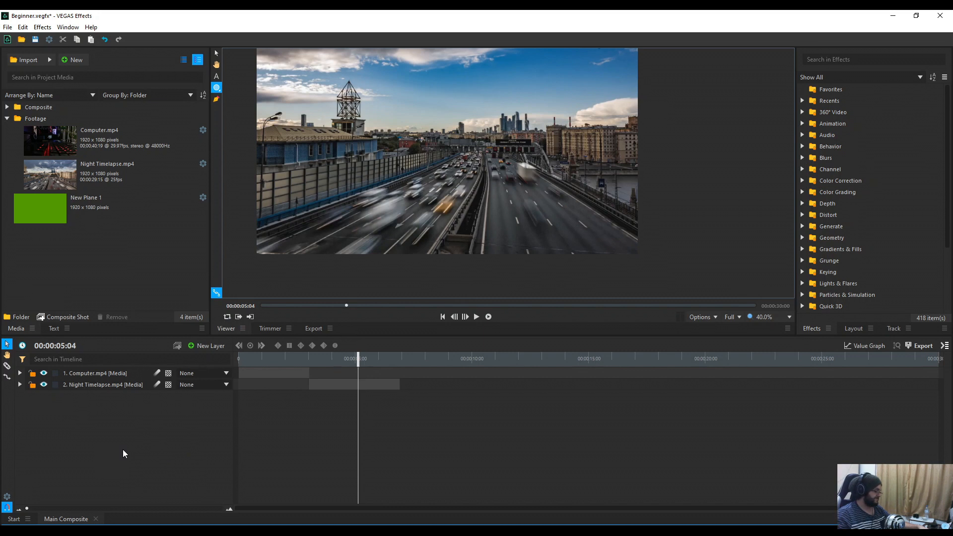
Step: Create a solid plane layer, New Plane 2, keeping the default green colour
{"action": "left_click", "coordinate": [209, 347]}
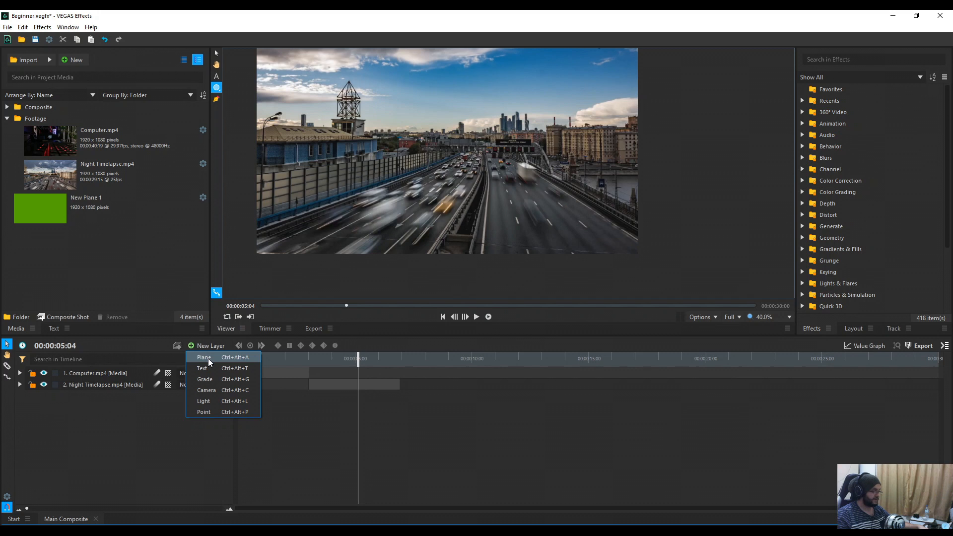
{"action": "left_click", "coordinate": [208, 359]}
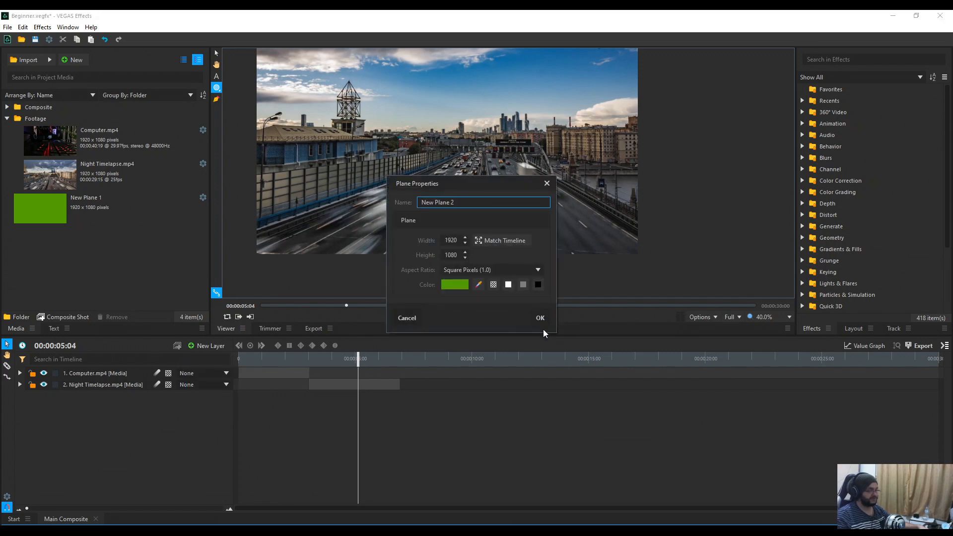
{"action": "left_click", "coordinate": [464, 284]}
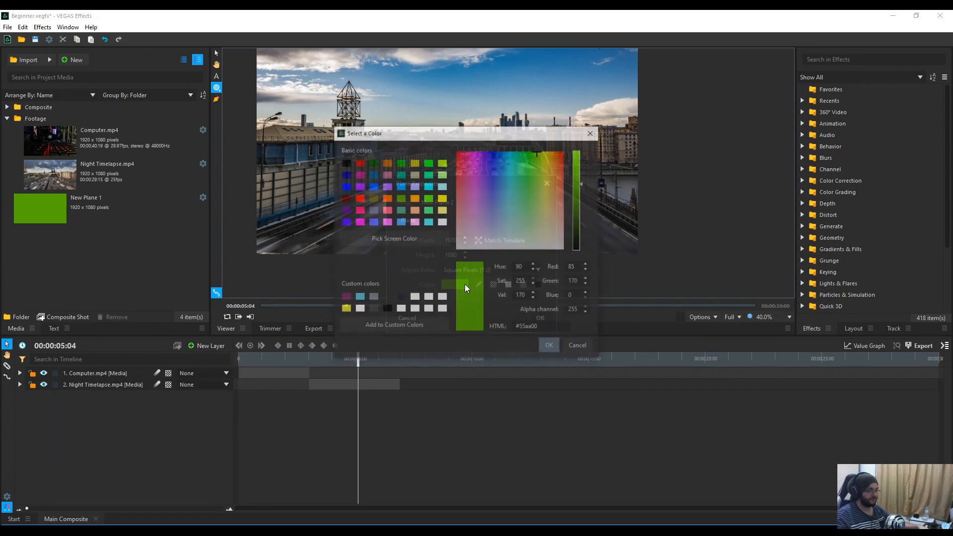
{"action": "left_click", "coordinate": [550, 346]}
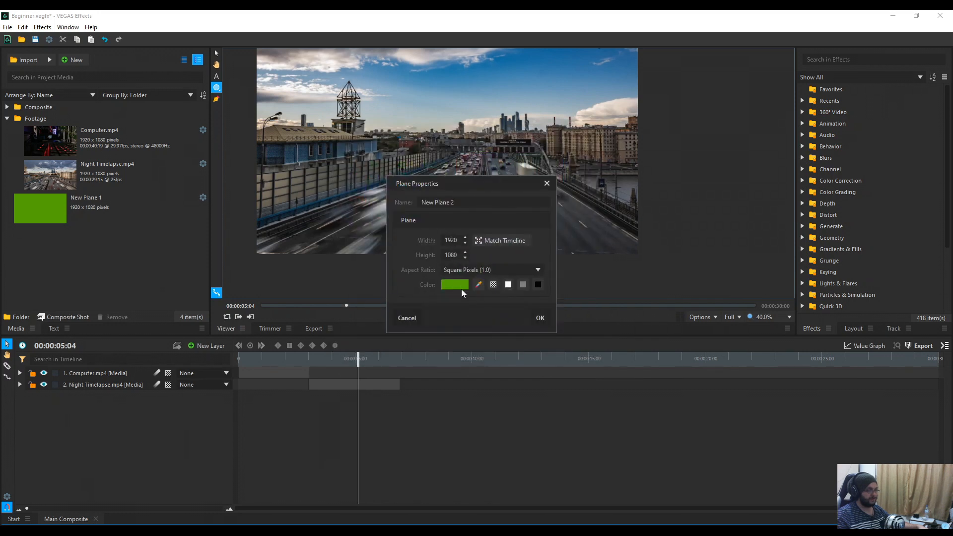
{"action": "left_click", "coordinate": [540, 318]}
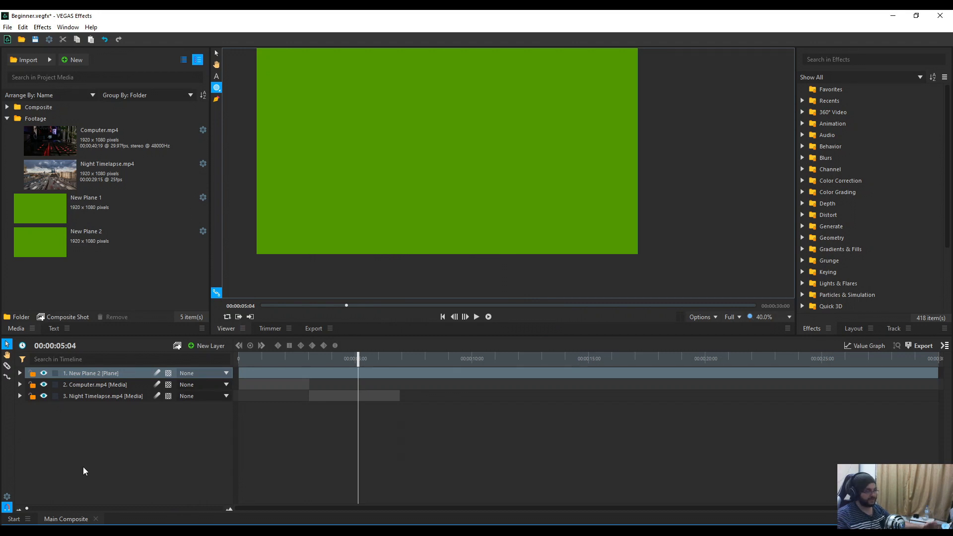
Step: Set New Plane 2 to Luminosity blend mode at 100% opacity, tinting the city green
{"action": "left_click", "coordinate": [20, 373]}
{"action": "left_click", "coordinate": [30, 407]}
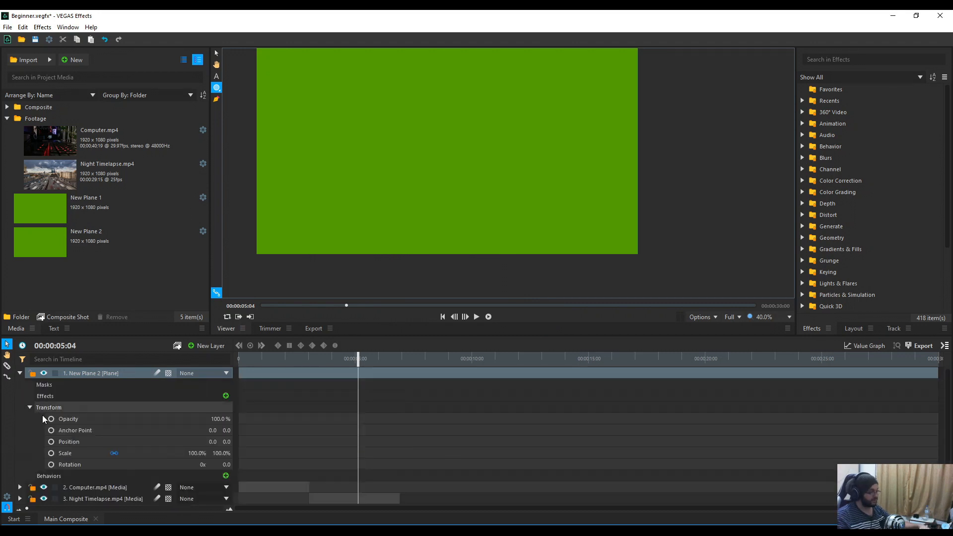
{"action": "left_click_drag", "start_coordinate": [222, 419], "coordinate": [202, 419]}
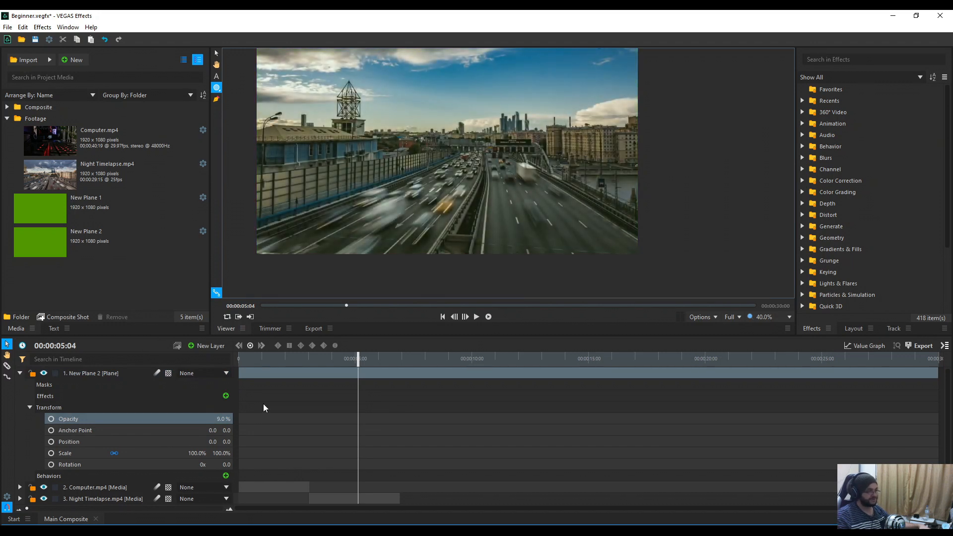
{"action": "left_click_drag", "start_coordinate": [219, 419], "coordinate": [264, 420]}
{"action": "right_click", "coordinate": [100, 374]}
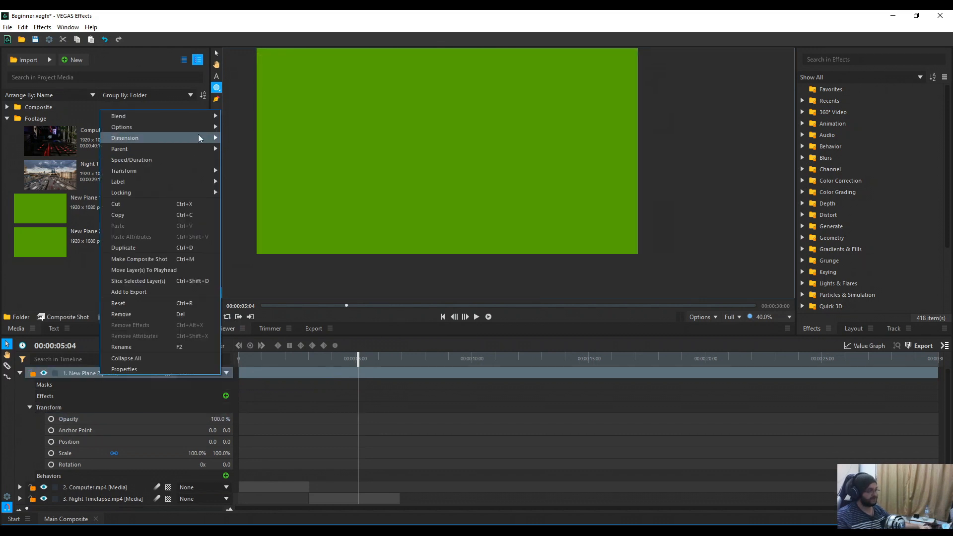
{"action": "mouse_move", "coordinate": [195, 120]}
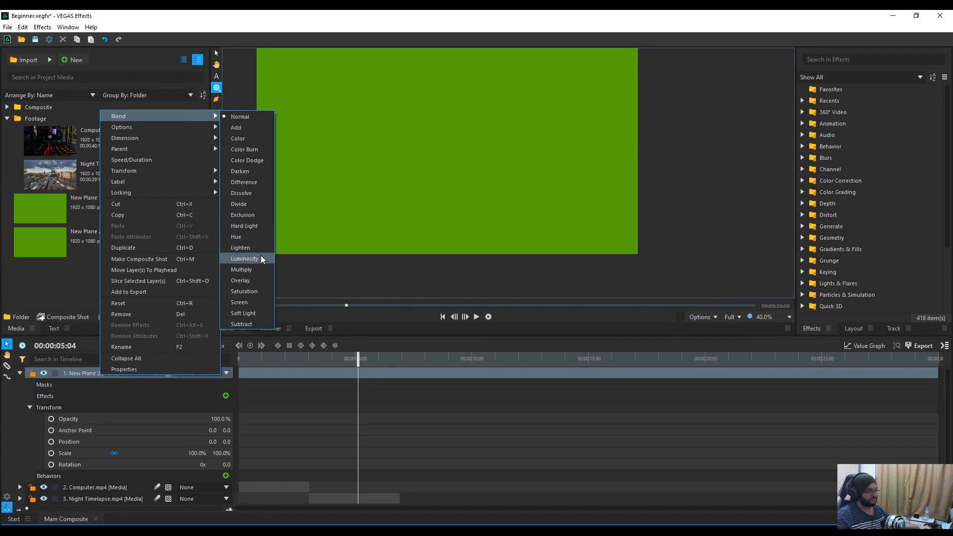
{"action": "left_click", "coordinate": [261, 268]}
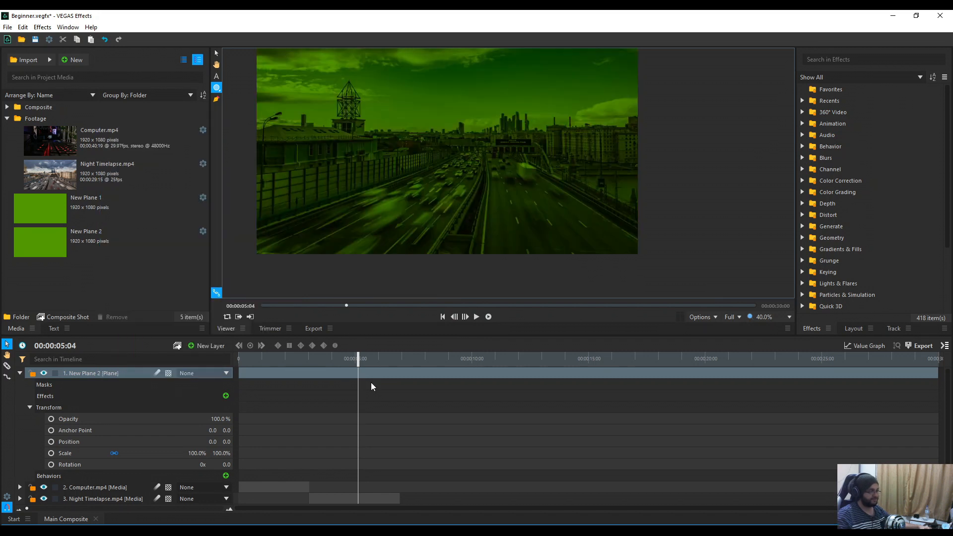
{"action": "left_click_drag", "start_coordinate": [217, 419], "coordinate": [181, 419]}
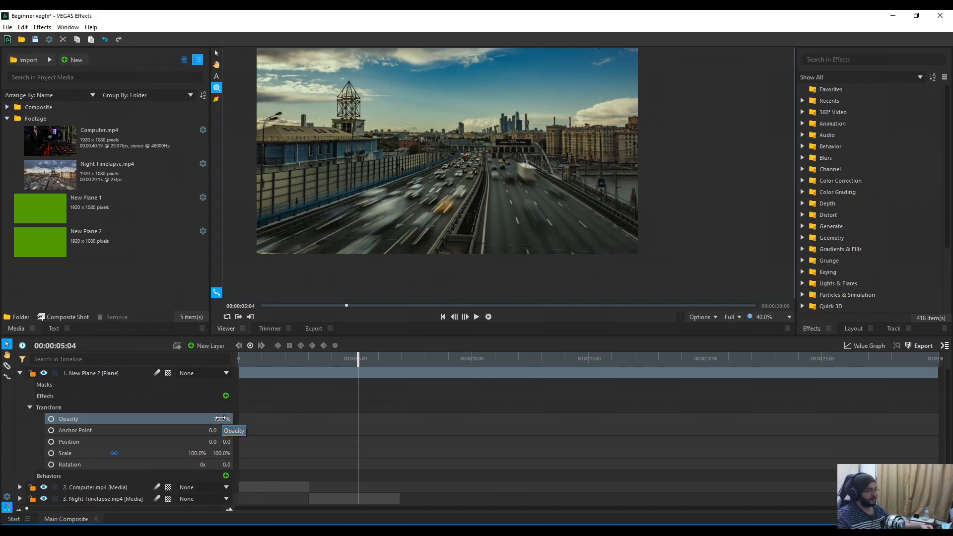
{"action": "left_click_drag", "start_coordinate": [220, 418], "coordinate": [268, 418]}
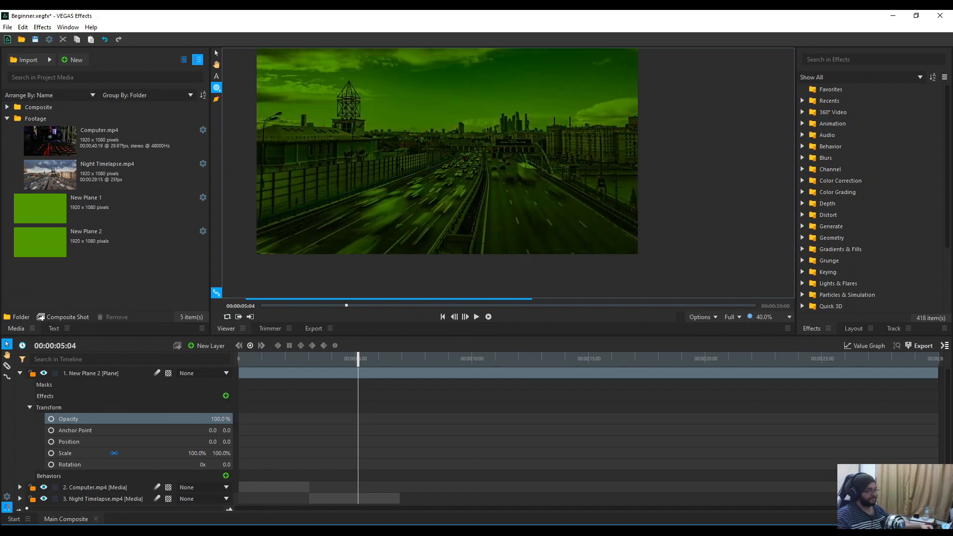
{"action": "right_click", "coordinate": [118, 371]}
Step: Reset blending to Normal, draw an ellipse mask on the plane, reposition it and invert it
{"action": "left_click", "coordinate": [246, 113]}
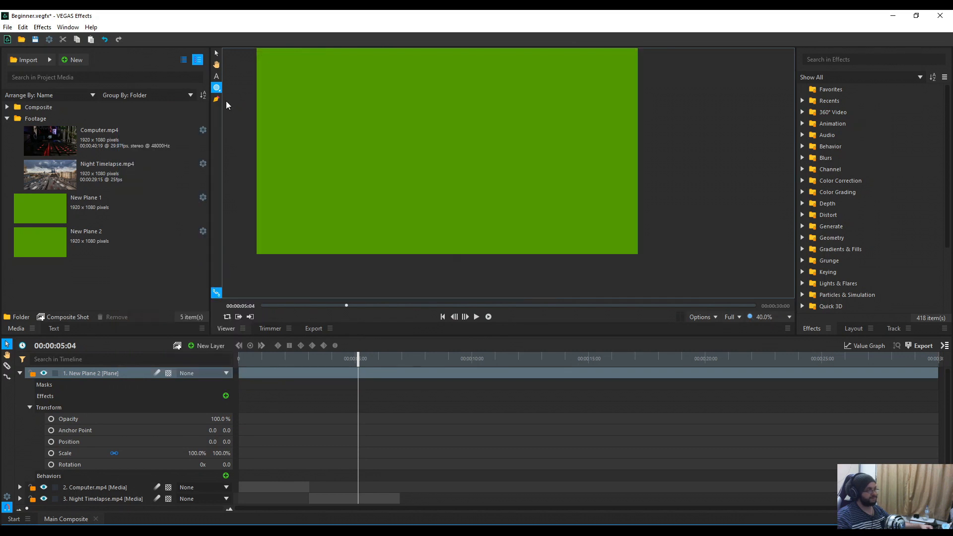
{"action": "left_click_drag", "start_coordinate": [360, 101], "coordinate": [483, 212]}
{"action": "key", "text": "v"}
{"action": "left_click_drag", "start_coordinate": [436, 178], "coordinate": [457, 170]}
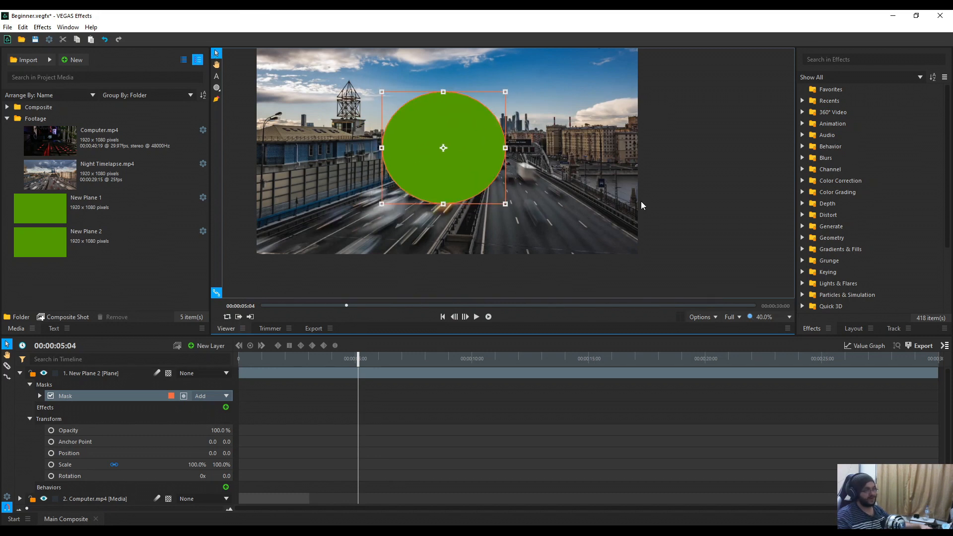
{"action": "left_click", "coordinate": [642, 202]}
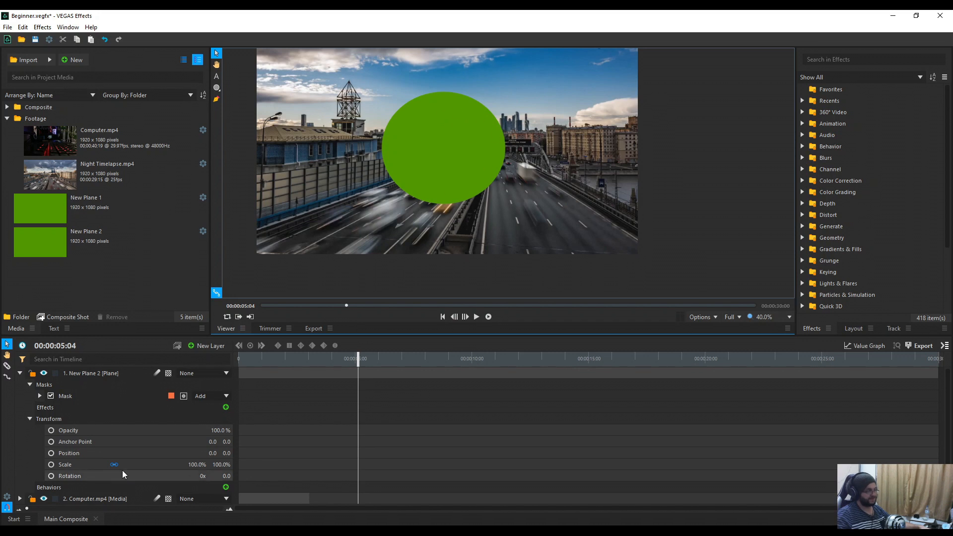
{"action": "left_click", "coordinate": [184, 396]}
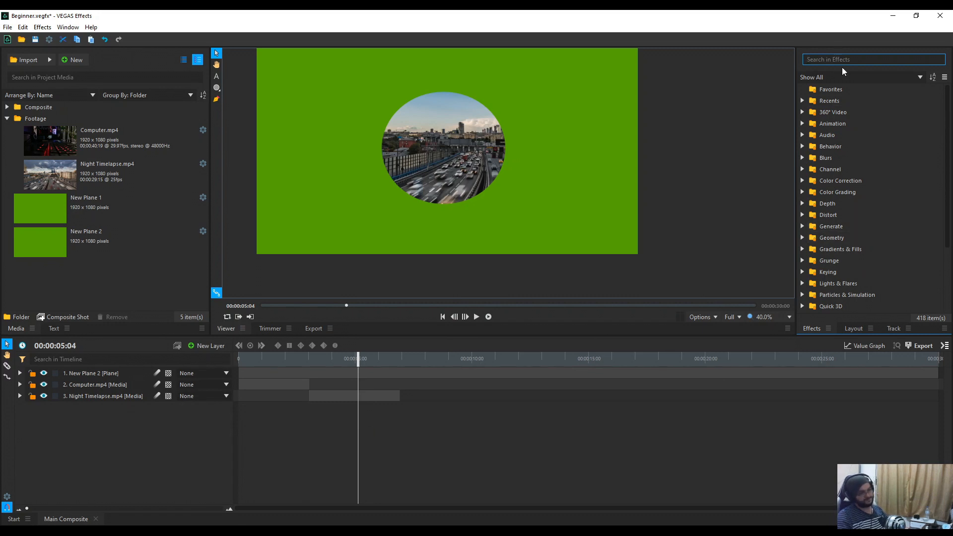
Step: Apply Atomic Particle to New Plane 2 and expand its Displacement > Fractal settings
{"action": "type", "text": "At"}
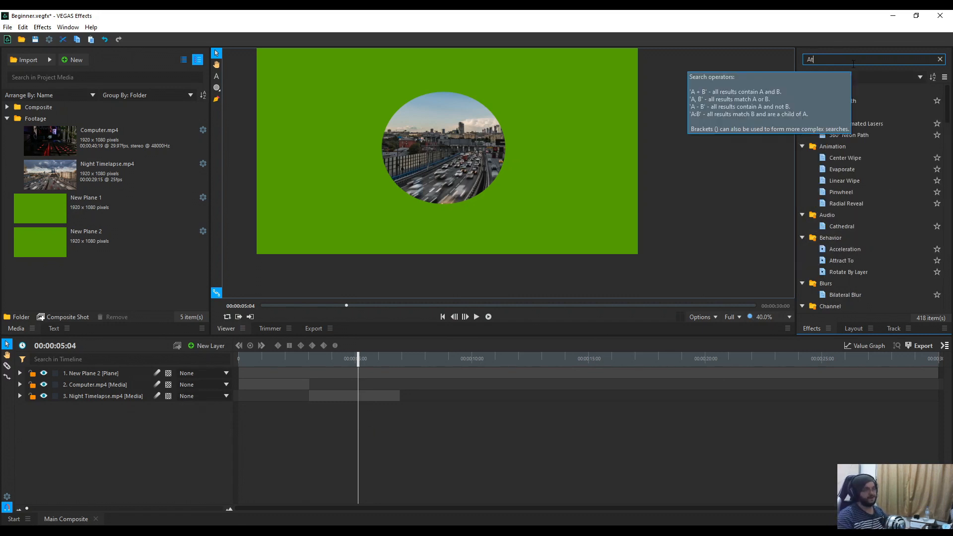
{"action": "type", "text": "omic"}
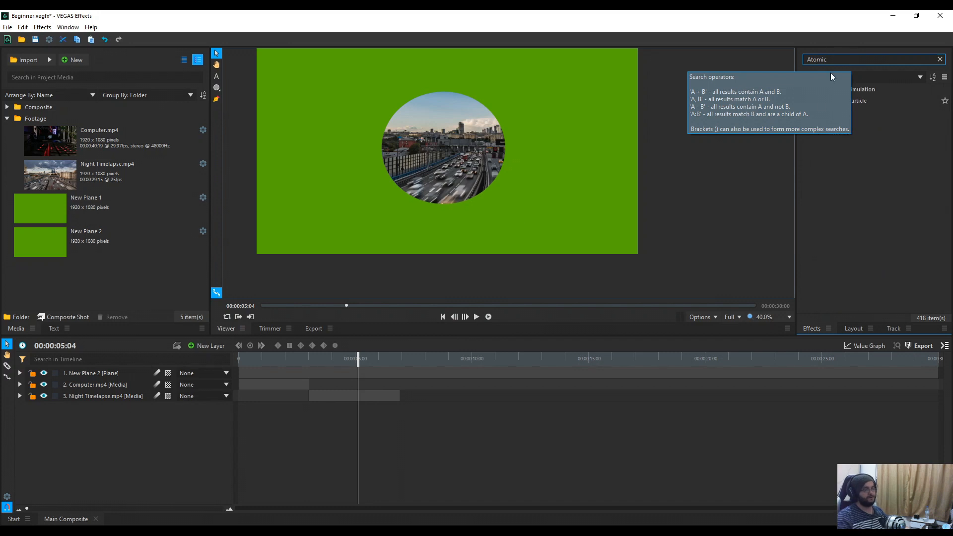
{"action": "left_click_drag", "start_coordinate": [844, 100], "coordinate": [103, 372]}
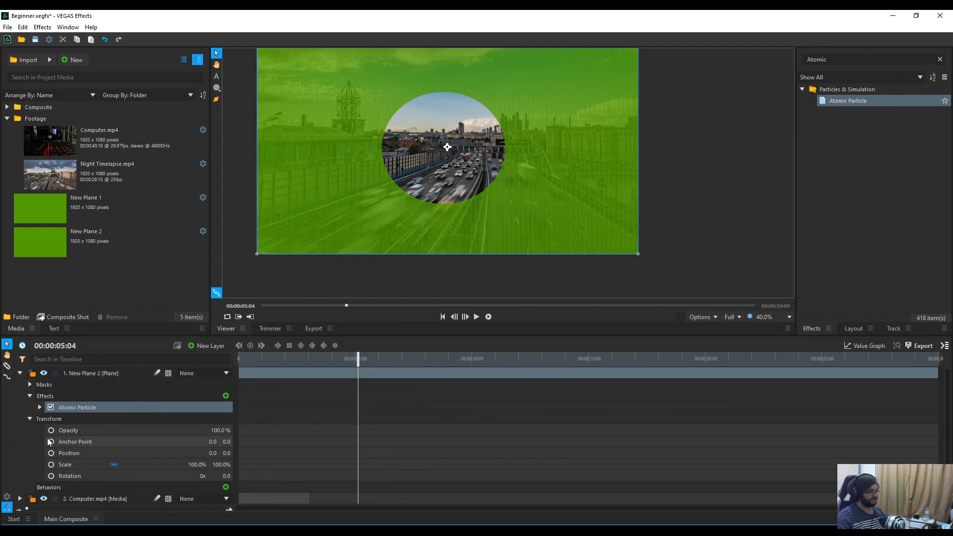
{"action": "scroll", "coordinate": [125, 435], "scroll_direction": "down", "scroll_amount": 1}
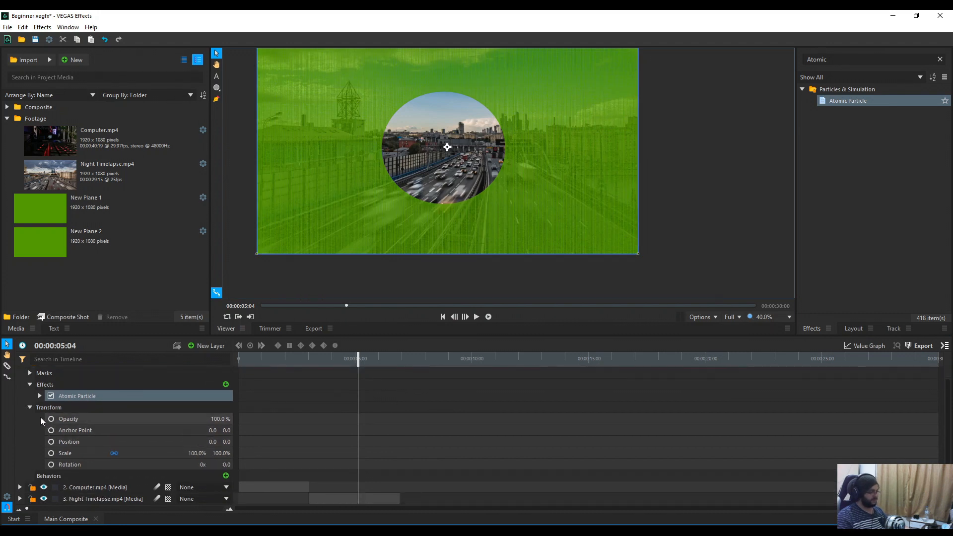
{"action": "left_click", "coordinate": [40, 396]}
{"action": "scroll", "coordinate": [155, 414], "scroll_direction": "down", "scroll_amount": 5}
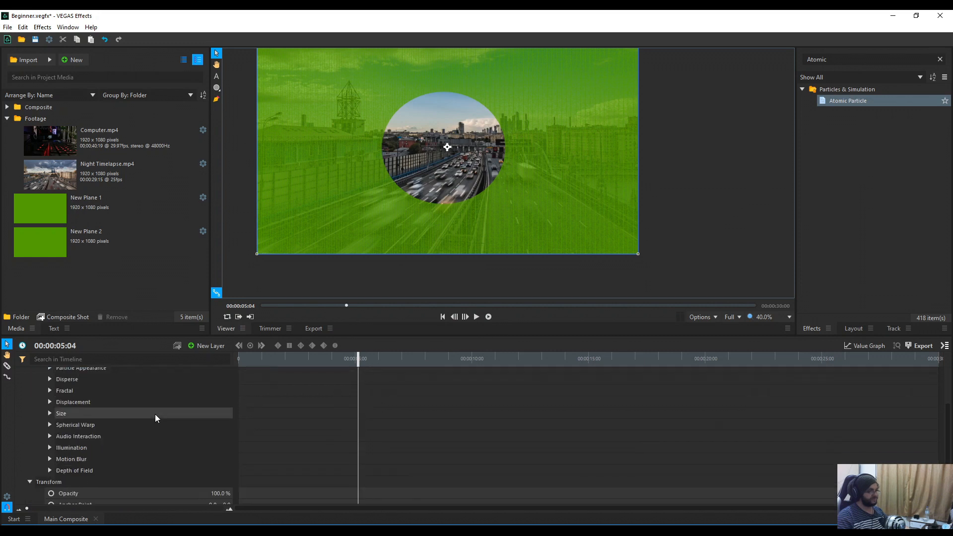
{"action": "left_click", "coordinate": [49, 402]}
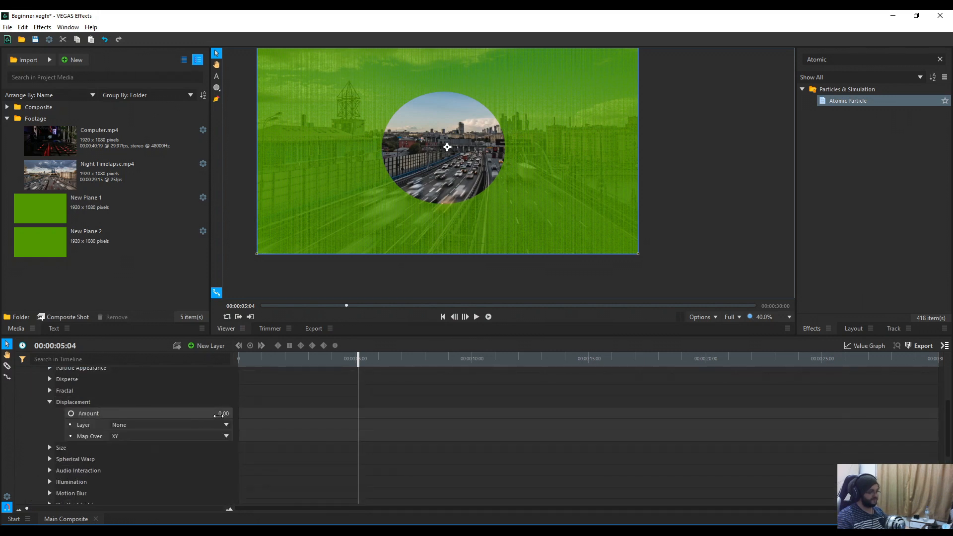
{"action": "left_click", "coordinate": [50, 391]}
Step: Raise the fractal displacement strength to 484 and play back to preview the waves
{"action": "left_click_drag", "start_coordinate": [224, 405], "coordinate": [464, 405]}
{"action": "key", "text": "space"}
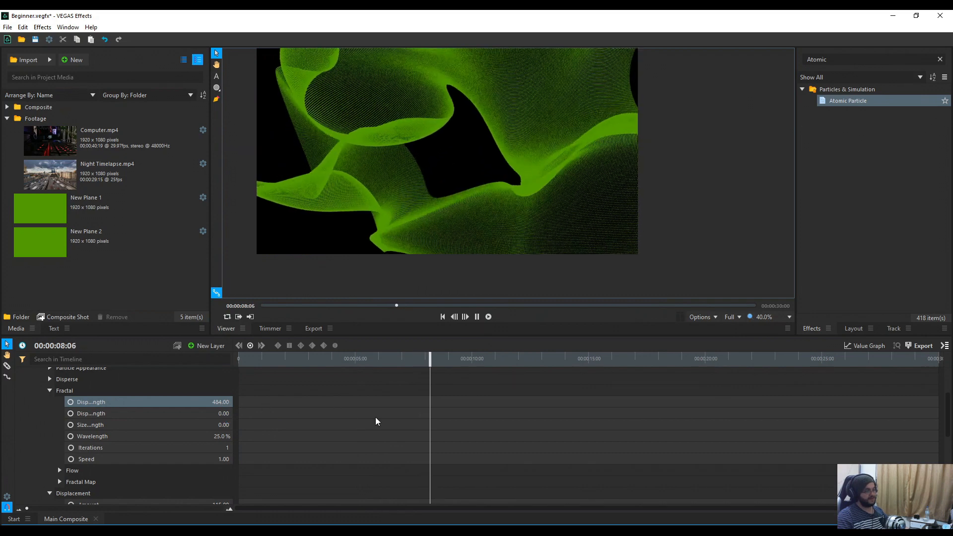
{"action": "scroll", "coordinate": [460, 236], "scroll_direction": "up", "scroll_amount": 1}
{"action": "scroll", "coordinate": [460, 238], "scroll_direction": "down", "scroll_amount": 2}
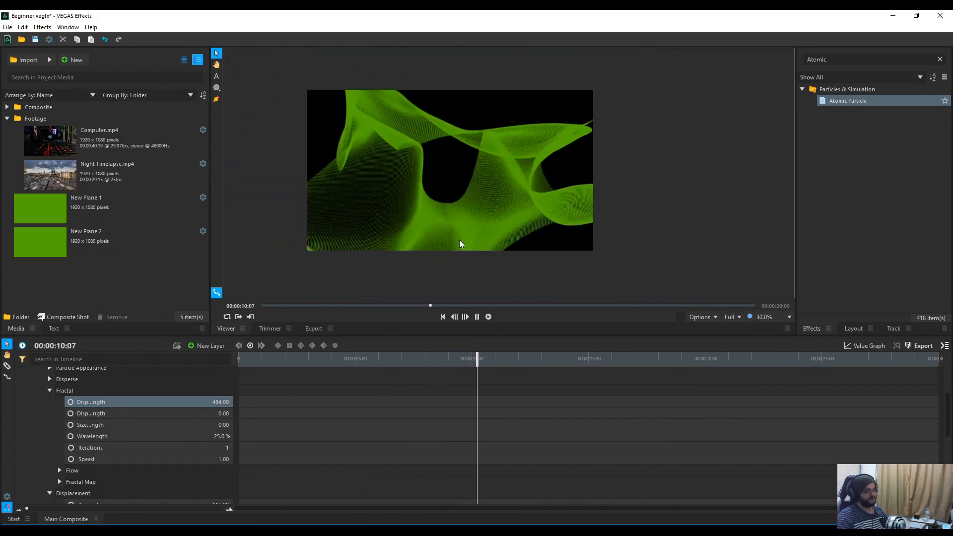
{"action": "scroll", "coordinate": [459, 243], "scroll_direction": "up", "scroll_amount": 2}
{"action": "scroll", "coordinate": [457, 249], "scroll_direction": "down", "scroll_amount": 2}
{"action": "scroll", "coordinate": [100, 427], "scroll_direction": "up", "scroll_amount": 3}
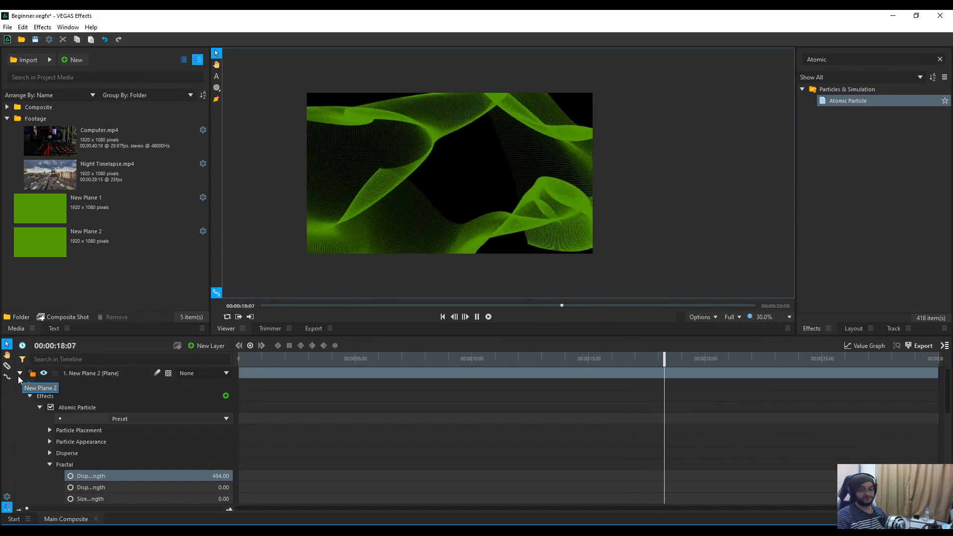
{"action": "left_click", "coordinate": [20, 373]}
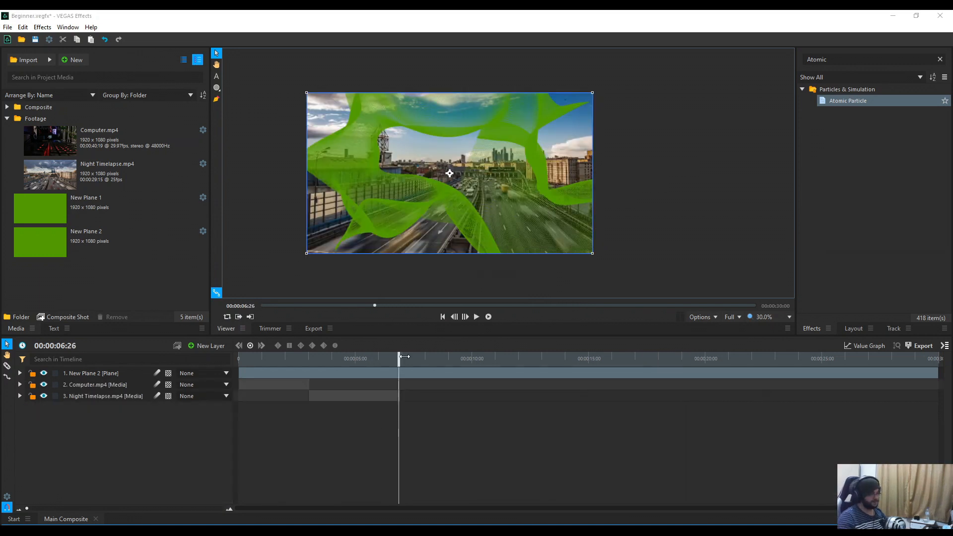
{"action": "key", "text": "space"}
{"action": "left_click", "coordinate": [20, 373]}
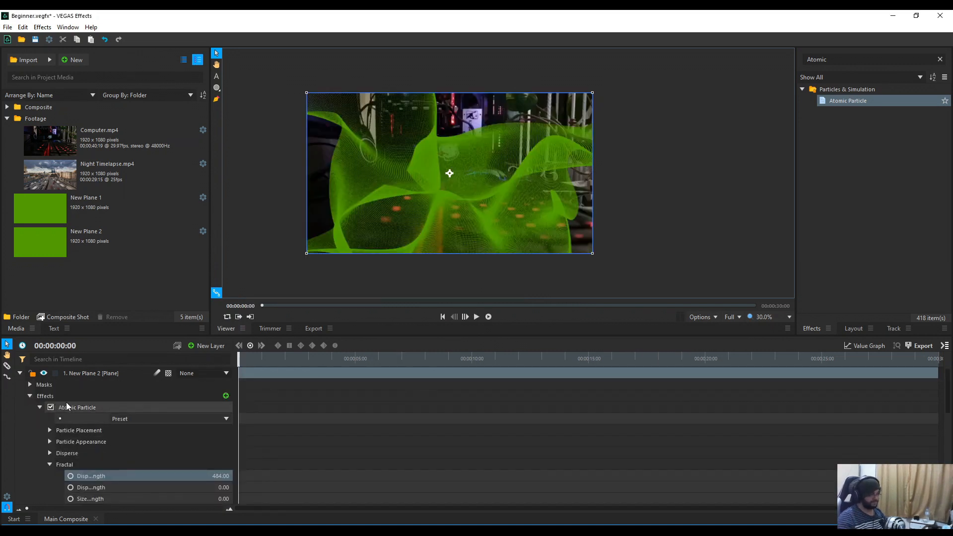
{"action": "key", "text": "Delete"}
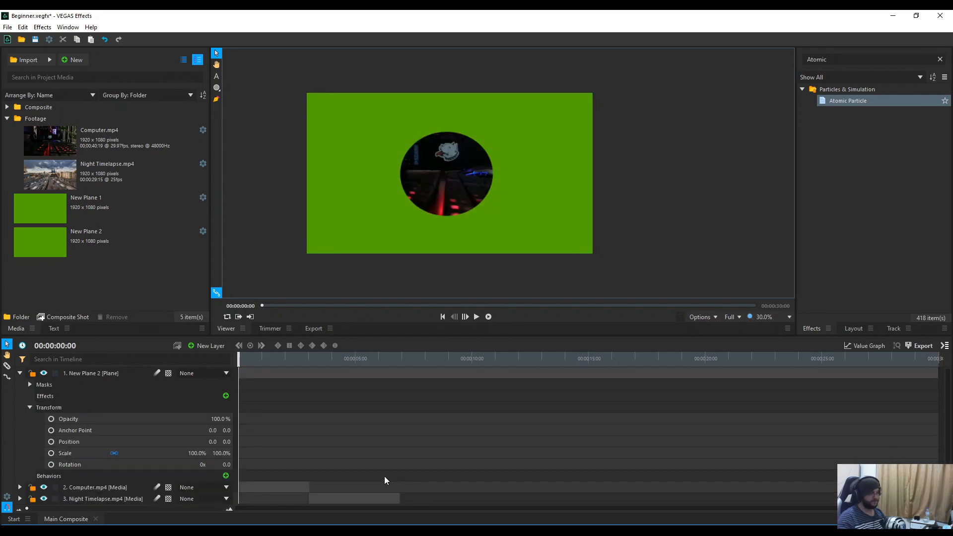
{"action": "left_click", "coordinate": [29, 385]}
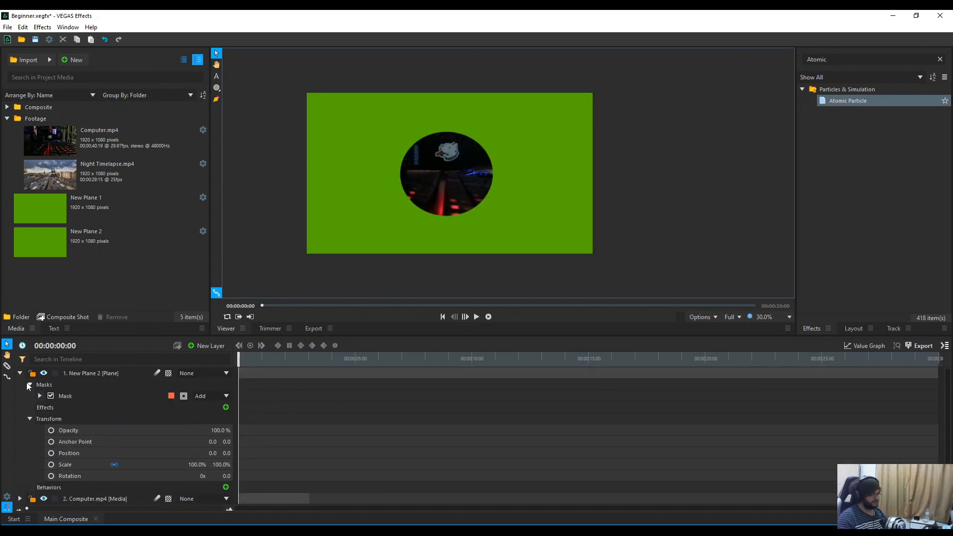
{"action": "left_click", "coordinate": [50, 397]}
{"action": "left_click", "coordinate": [87, 397]}
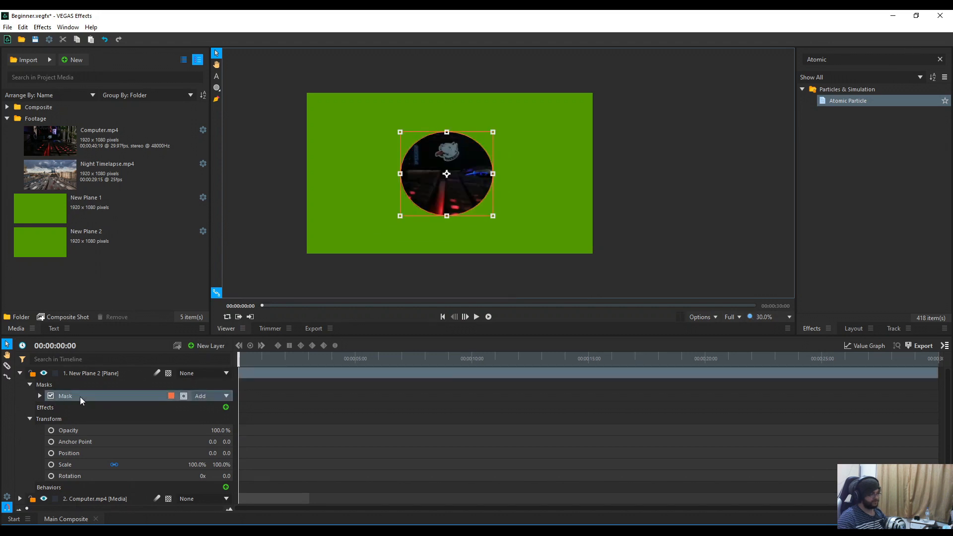
{"action": "key", "text": "Delete"}
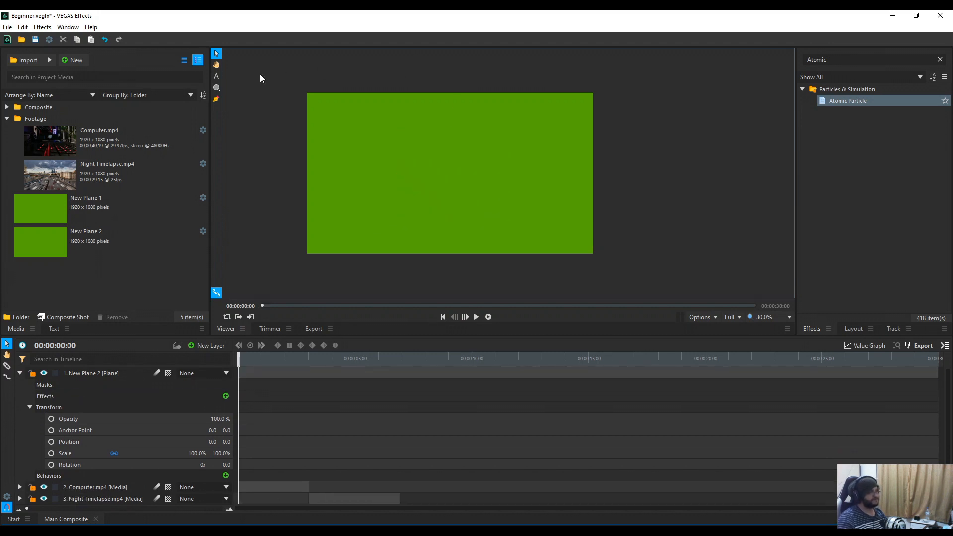
{"action": "left_click", "coordinate": [220, 91]}
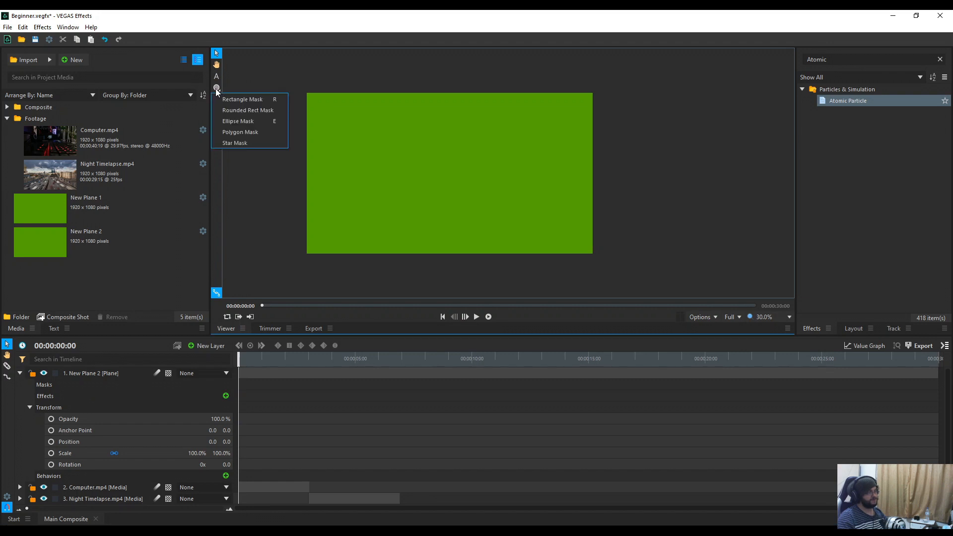
{"action": "left_click", "coordinate": [238, 121]}
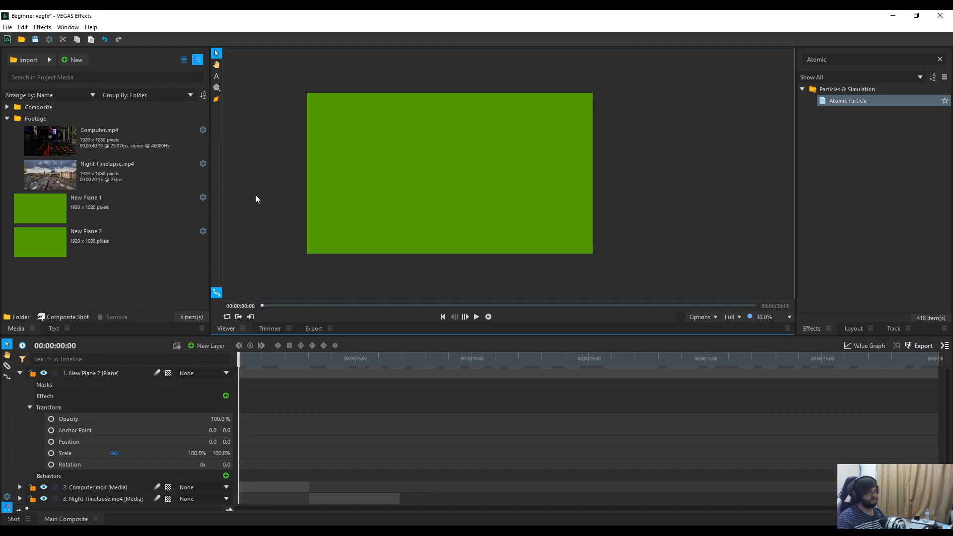
{"action": "left_click", "coordinate": [220, 90]}
{"action": "left_click", "coordinate": [237, 80]}
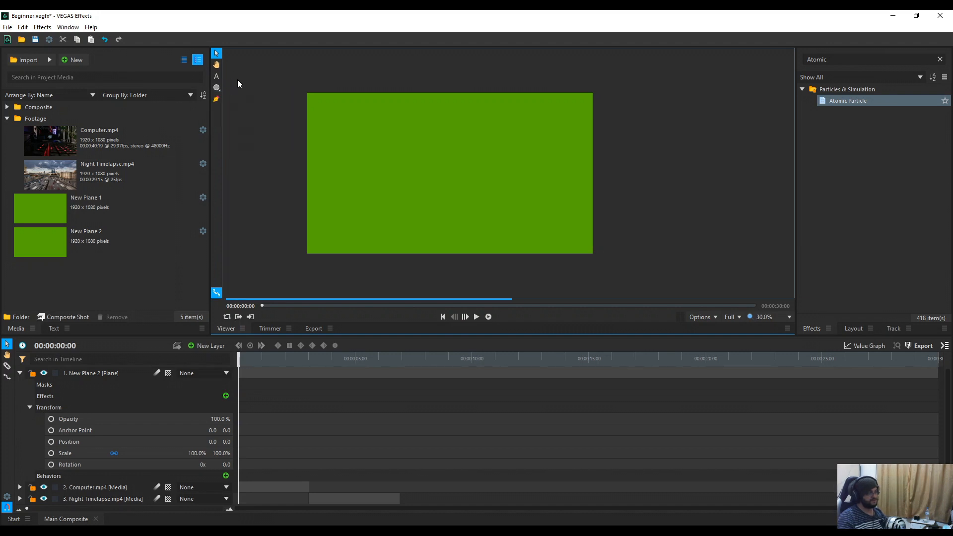
Step: Scale New Plane 2 to 69.5% × 20% and move it down to position 26.6, -276.6
{"action": "left_click", "coordinate": [329, 162]}
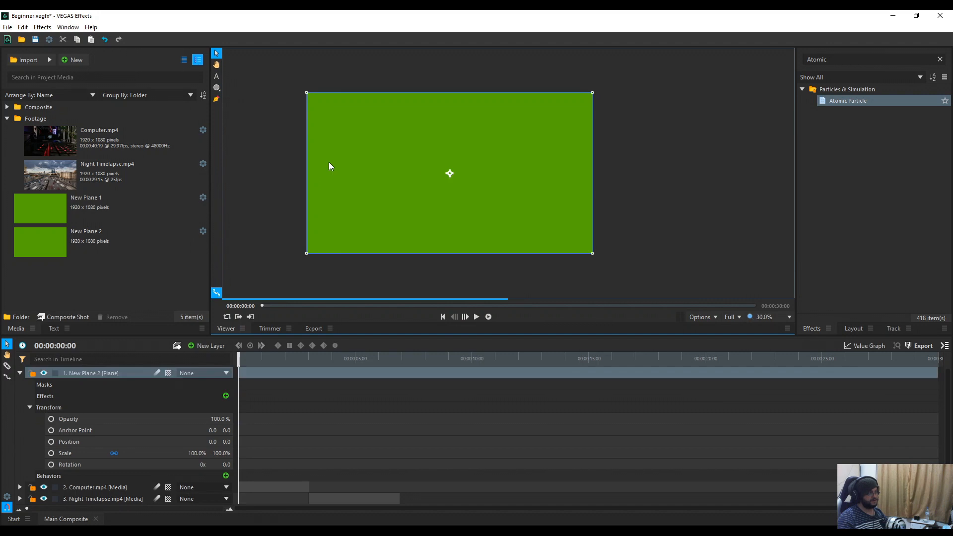
{"action": "left_click", "coordinate": [305, 89]}
{"action": "left_click", "coordinate": [309, 95]}
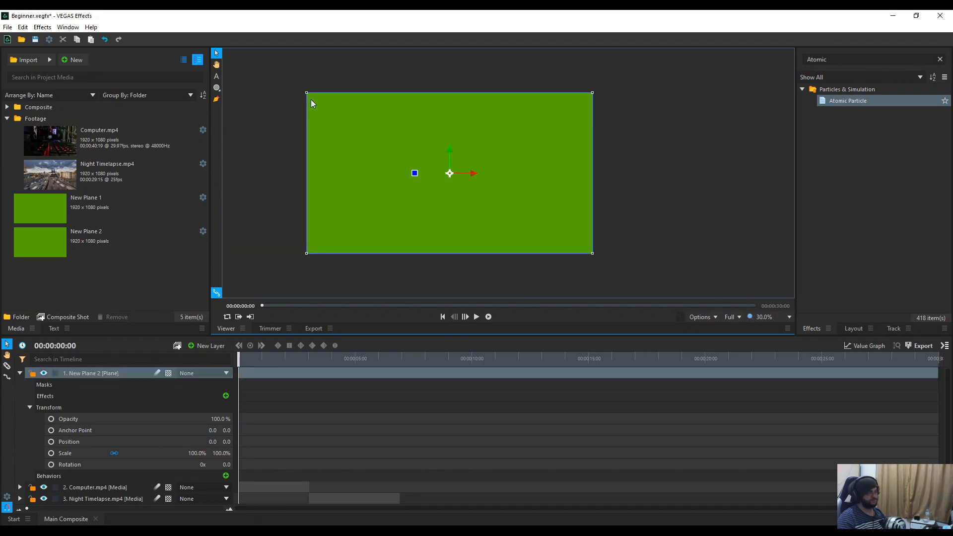
{"action": "left_click_drag", "start_coordinate": [306, 92], "coordinate": [327, 147]}
{"action": "left_click_drag", "start_coordinate": [366, 172], "coordinate": [371, 211]}
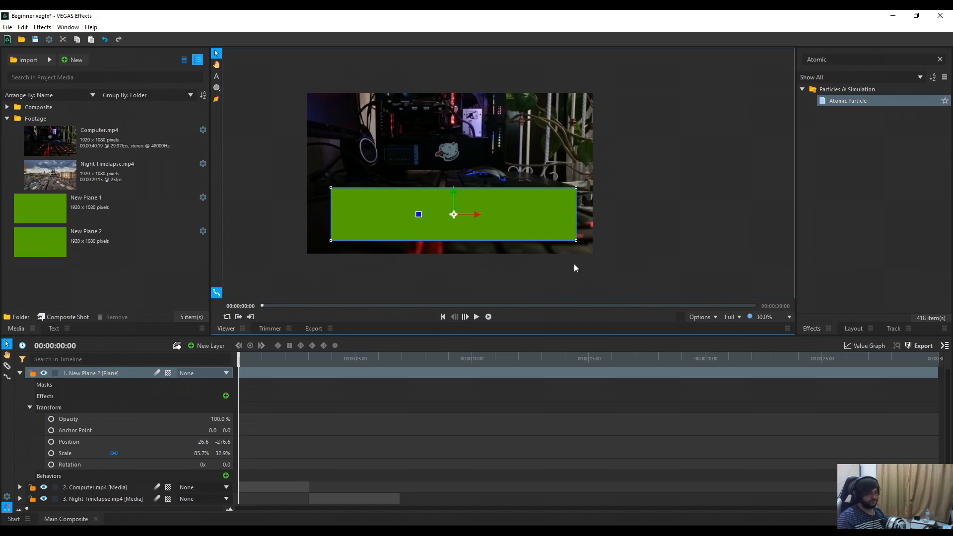
{"action": "left_click_drag", "start_coordinate": [577, 240], "coordinate": [554, 231]}
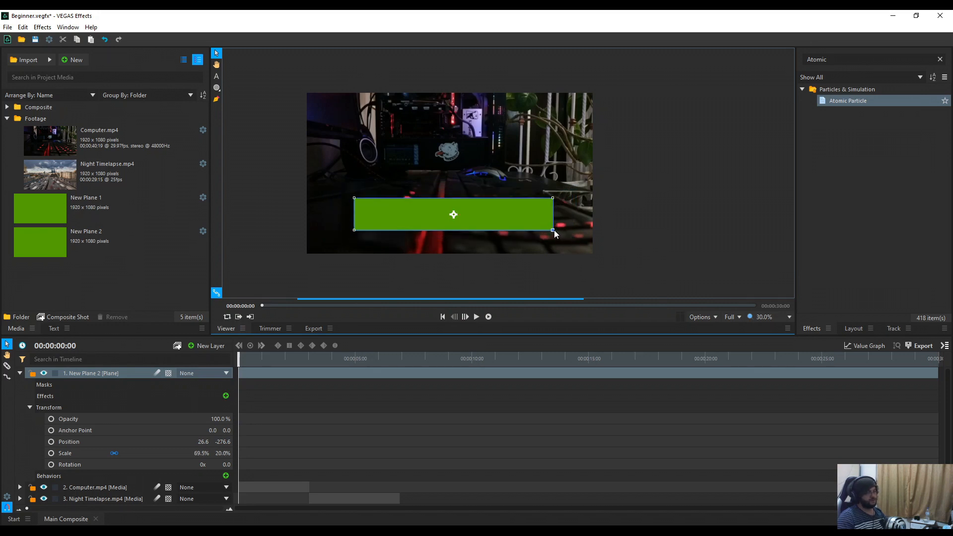
{"action": "left_click", "coordinate": [564, 284]}
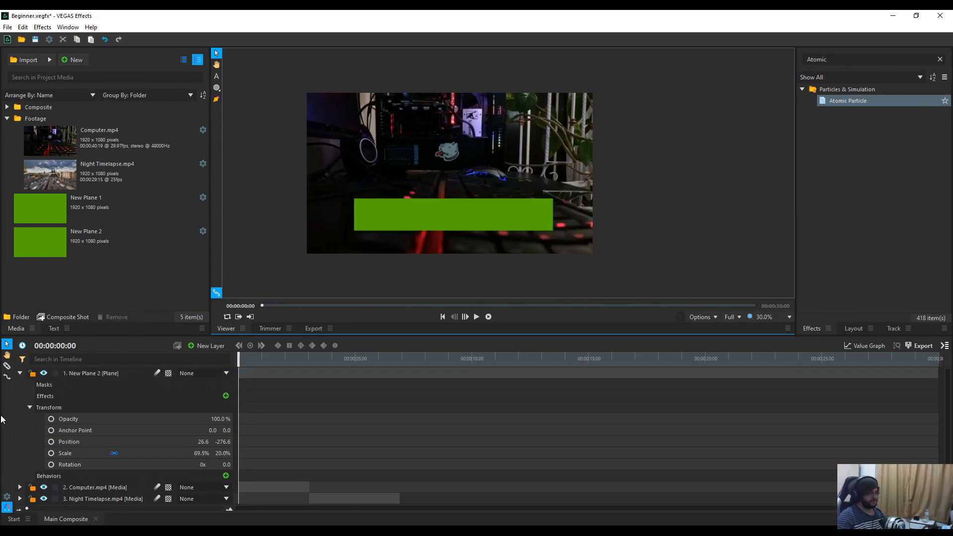
{"action": "left_click", "coordinate": [20, 372]}
Step: Add a new plane layer coloured light green (#55ff7f)
{"action": "right_click", "coordinate": [105, 440]}
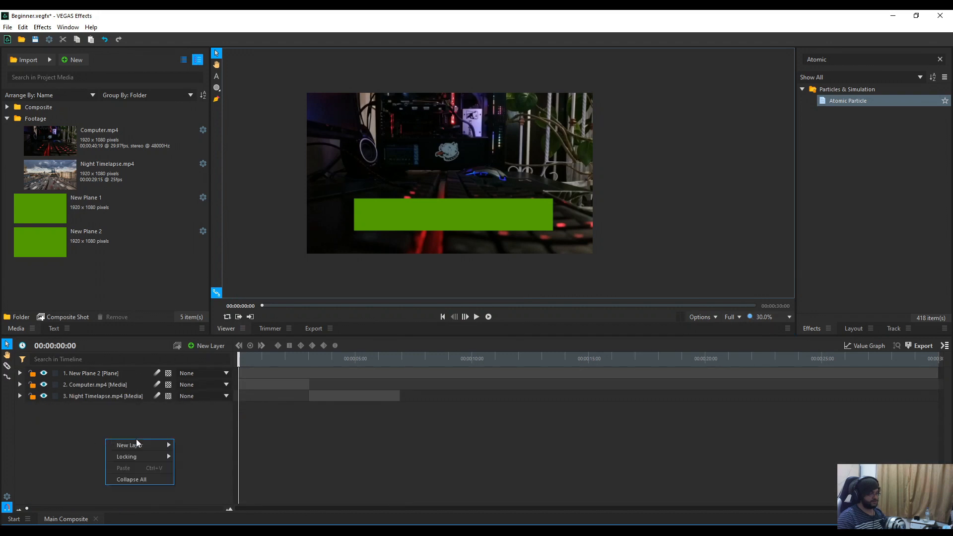
{"action": "mouse_move", "coordinate": [138, 445]}
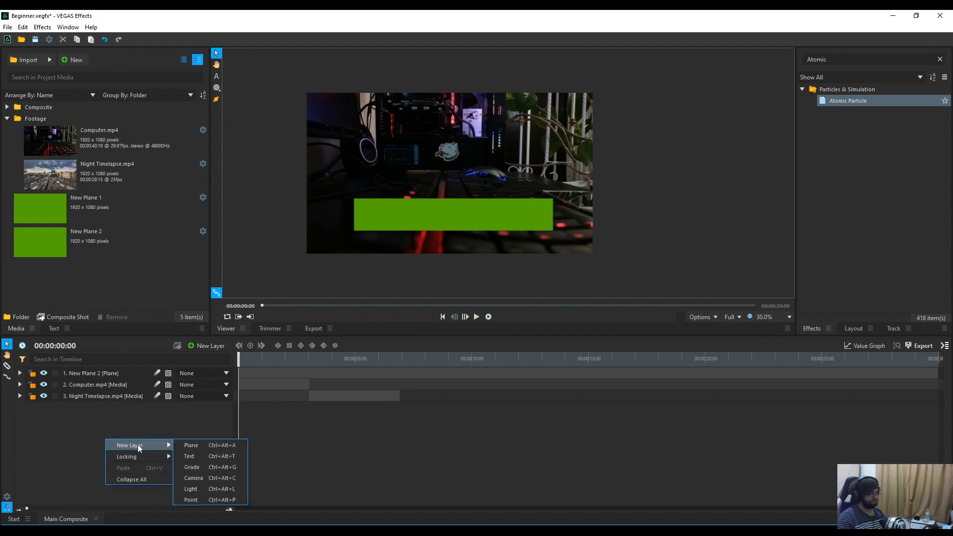
{"action": "left_click", "coordinate": [205, 446]}
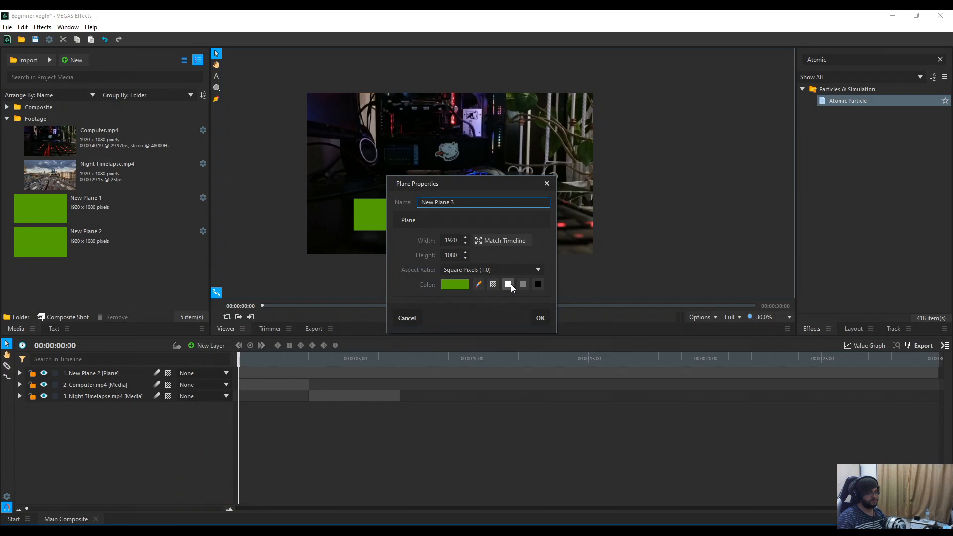
{"action": "left_click", "coordinate": [468, 286]}
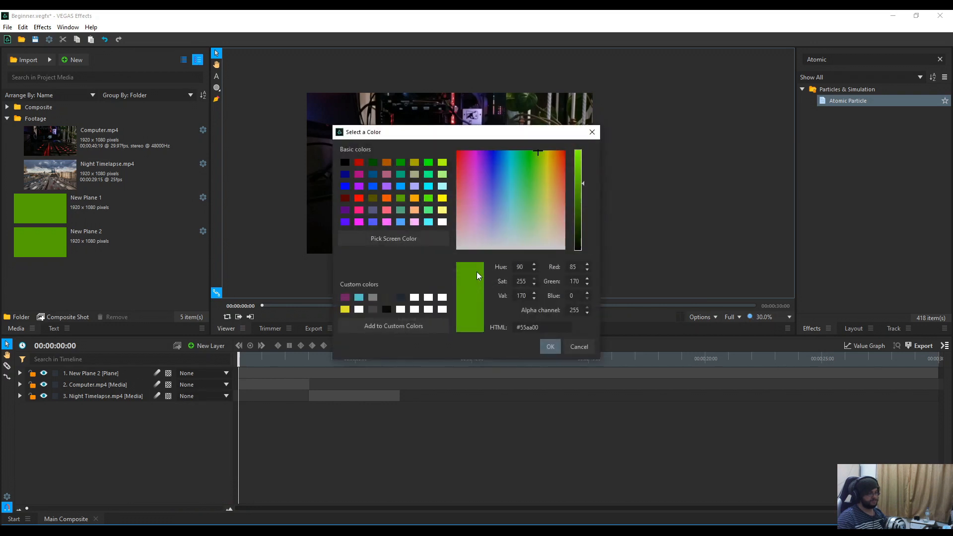
{"action": "left_click", "coordinate": [429, 211]}
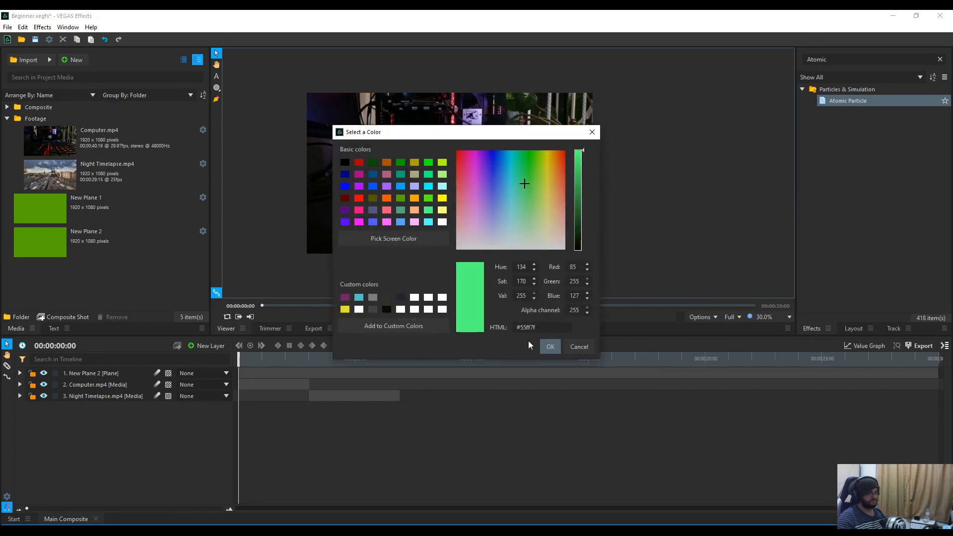
{"action": "left_click", "coordinate": [548, 347]}
{"action": "left_click", "coordinate": [540, 318]}
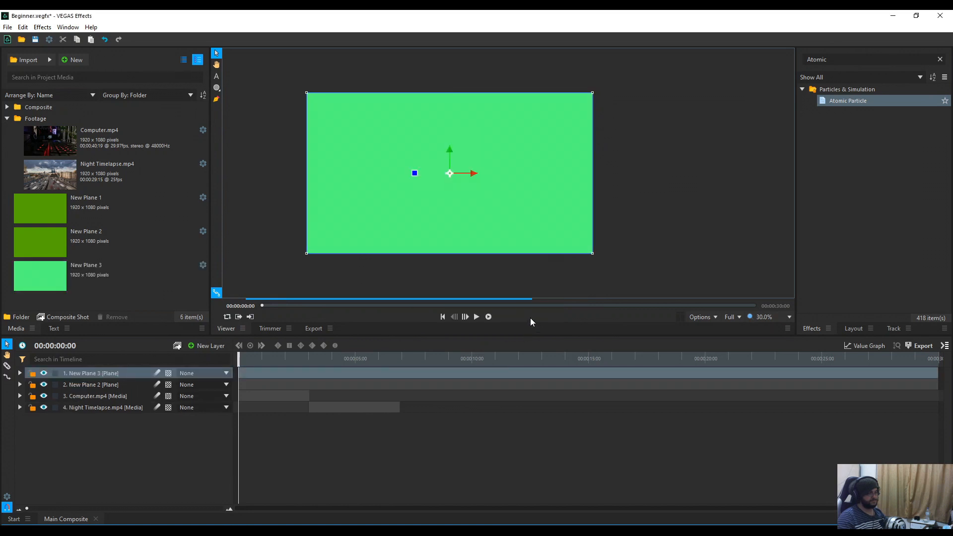
Step: Shrink the plane into a thin strip under New Plane 2's lower edge, then select both planes
{"action": "left_click_drag", "start_coordinate": [593, 253], "coordinate": [492, 227]}
{"action": "key", "text": "ctrl+z"}
{"action": "key", "text": "ctrl+y"}
{"action": "left_click_drag", "start_coordinate": [527, 232], "coordinate": [570, 230]}
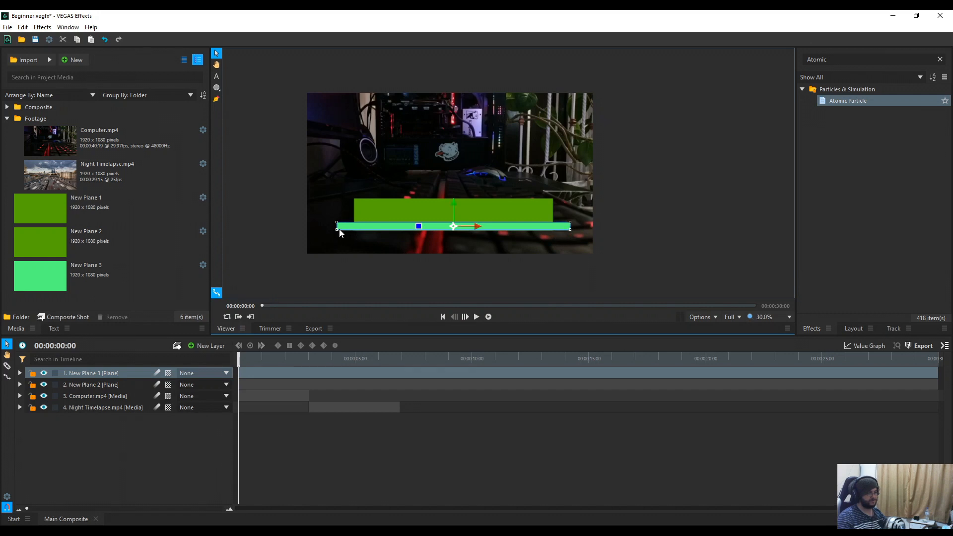
{"action": "key", "text": "ctrl+z"}
{"action": "mouse_move", "coordinate": [553, 230]}
{"action": "left_mouse_down"}
{"action": "mouse_move", "coordinate": [563, 229]}
{"action": "mouse_move", "coordinate": [554, 229]}
{"action": "left_mouse_up"}
{"action": "left_click", "coordinate": [546, 275]}
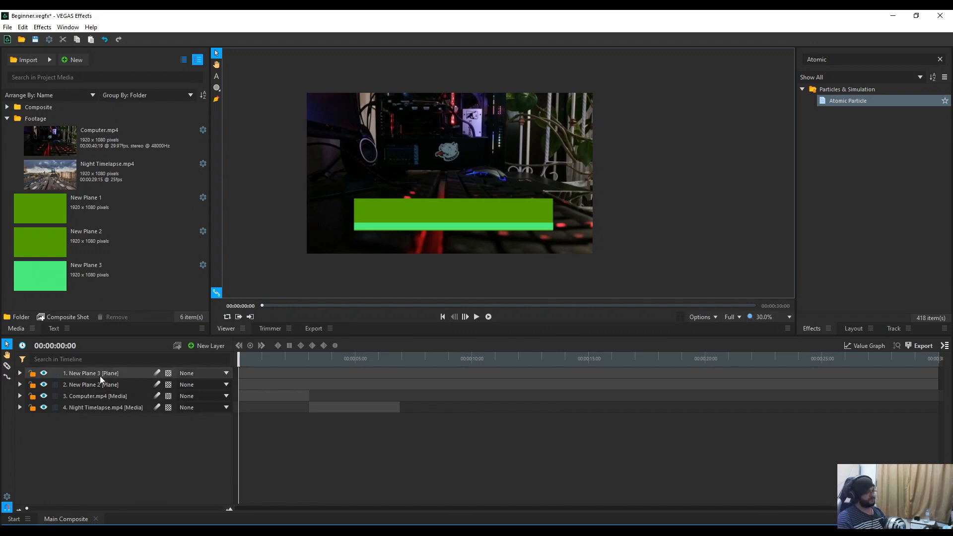
{"action": "left_click", "coordinate": [103, 388]}
{"action": "left_click", "coordinate": [118, 374], "text": "ctrl"}
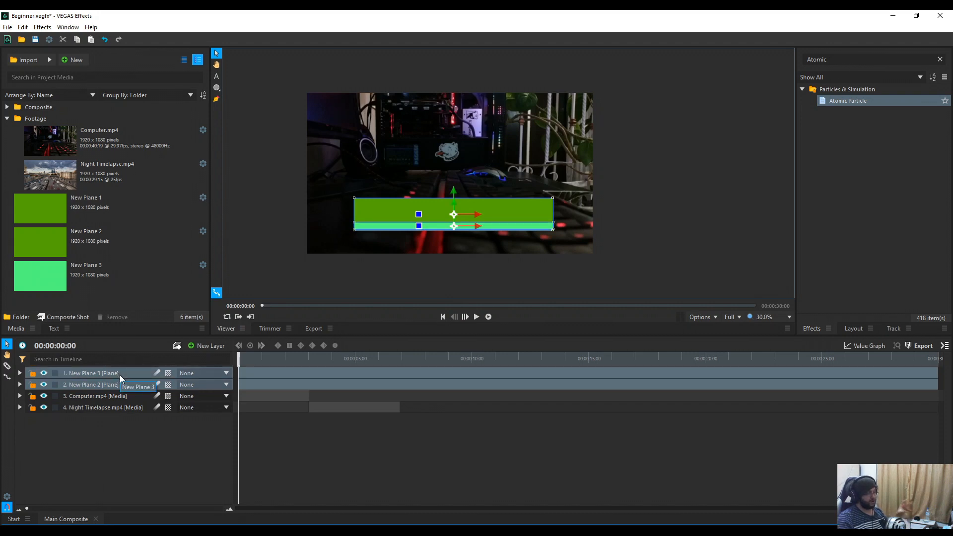
Step: Nest both planes in a composite shot named 'Lower Third' and select it in Main Composite
{"action": "right_click", "coordinate": [112, 377]}
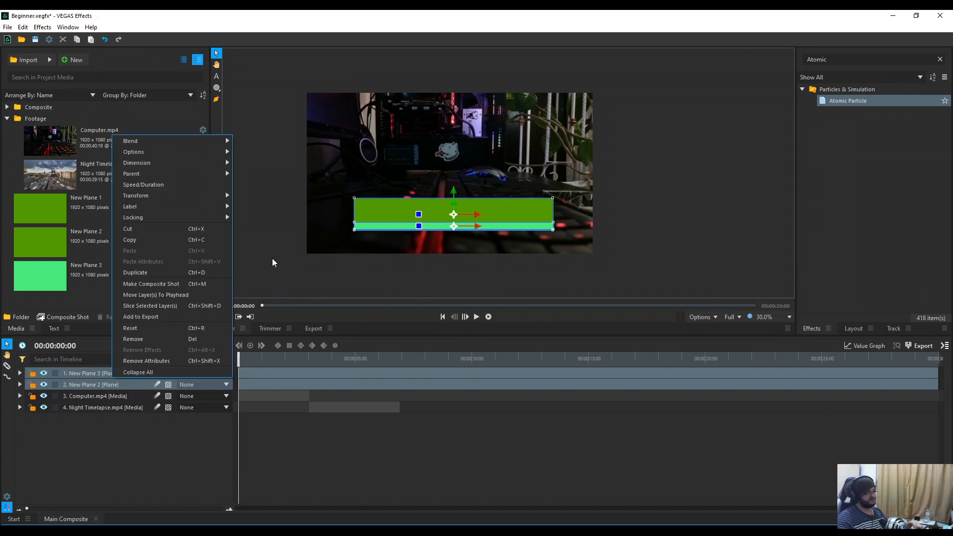
{"action": "left_click", "coordinate": [200, 284]}
{"action": "key", "text": "ctrl+a"}
{"action": "type", "text": "Lower Third"}
{"action": "key", "text": "Return"}
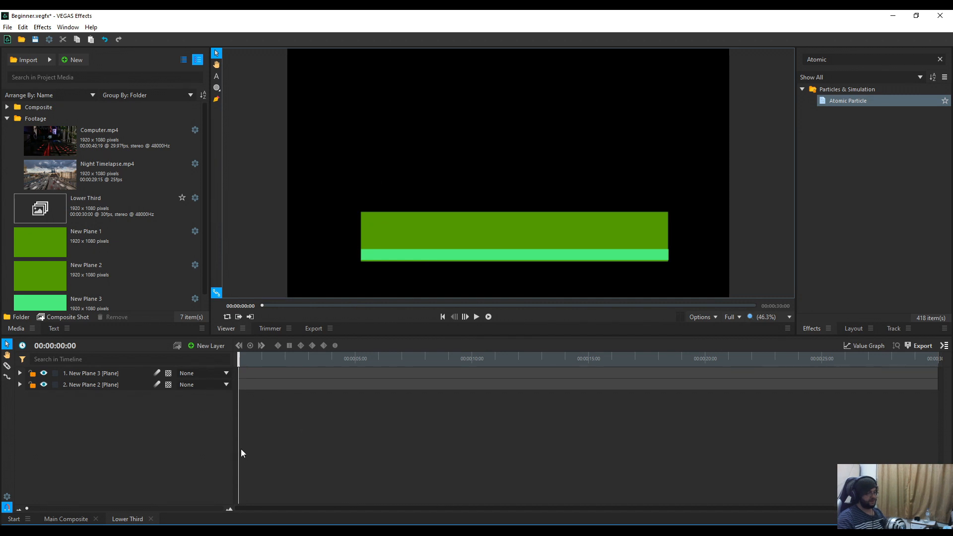
{"action": "left_click", "coordinate": [79, 515]}
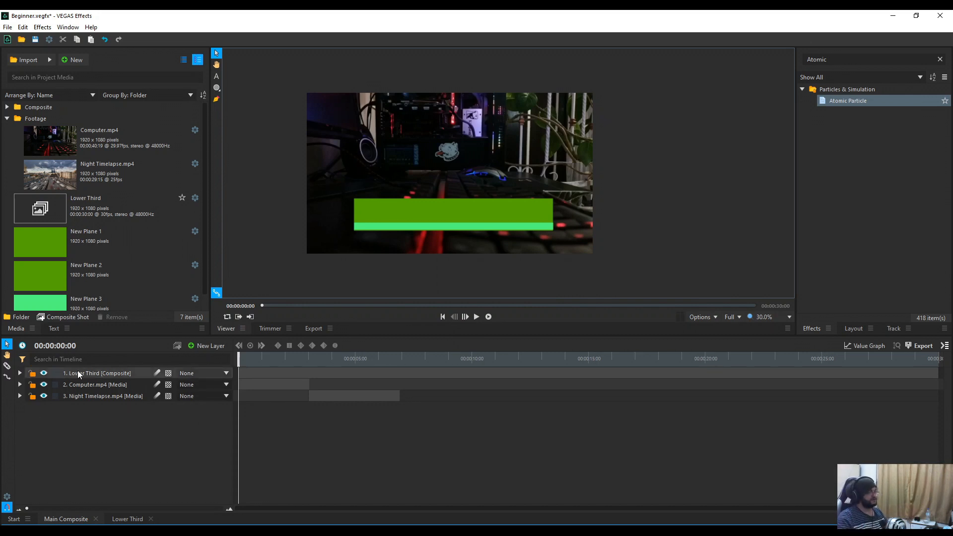
{"action": "left_click", "coordinate": [99, 373]}
Step: Apply the Linear Wipe effect to the Lower Third layer and preview the wipe
{"action": "left_click", "coordinate": [807, 58]}
{"action": "type", "text": "linear"}
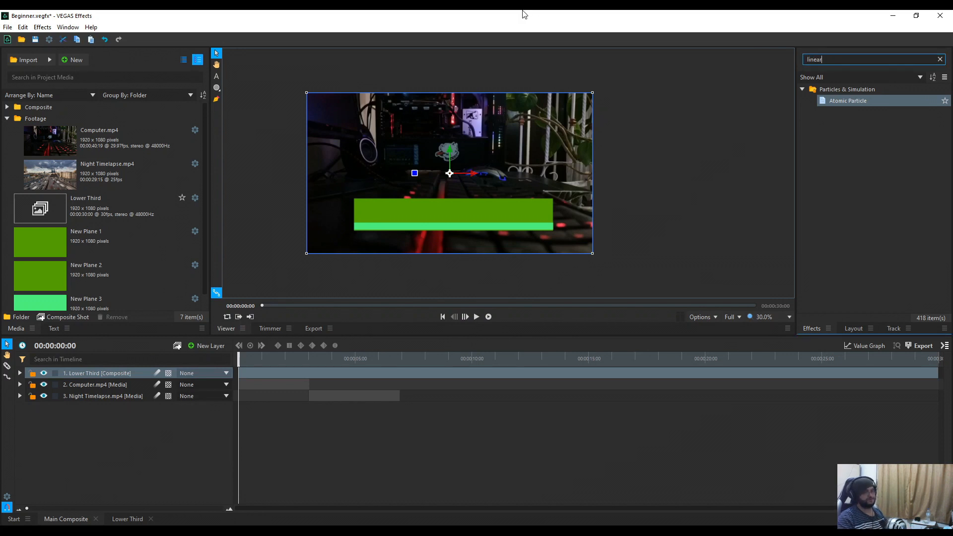
{"action": "left_click_drag", "start_coordinate": [844, 101], "coordinate": [108, 372]}
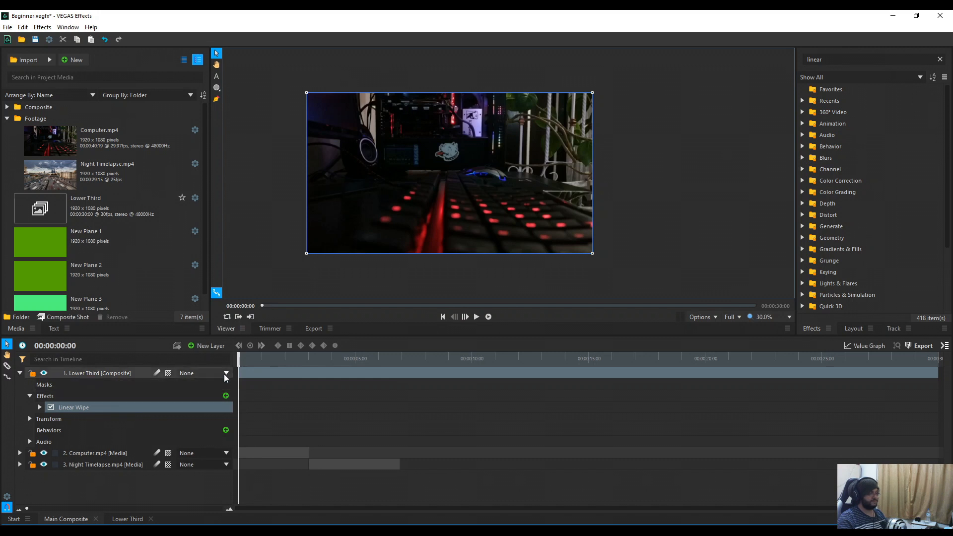
{"action": "key", "text": "space"}
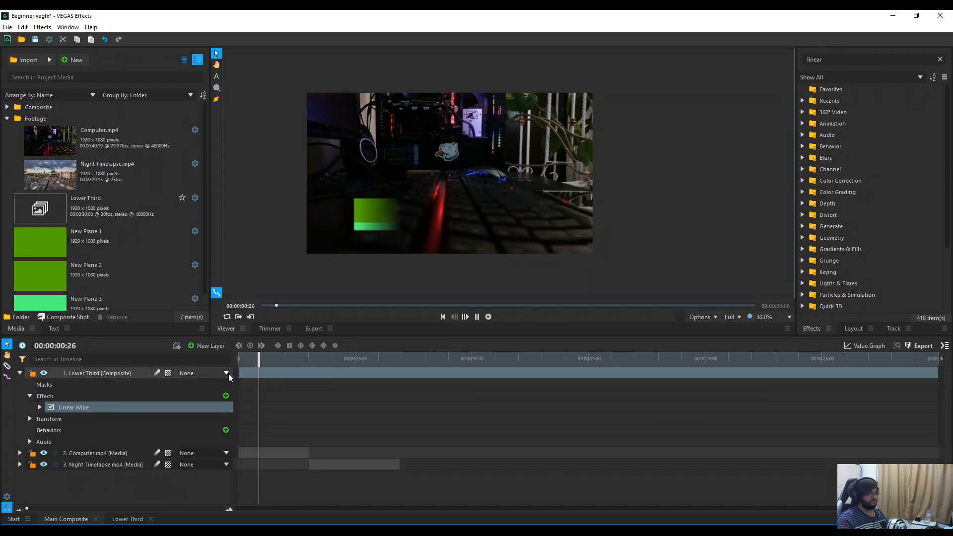
{"action": "key", "text": "space"}
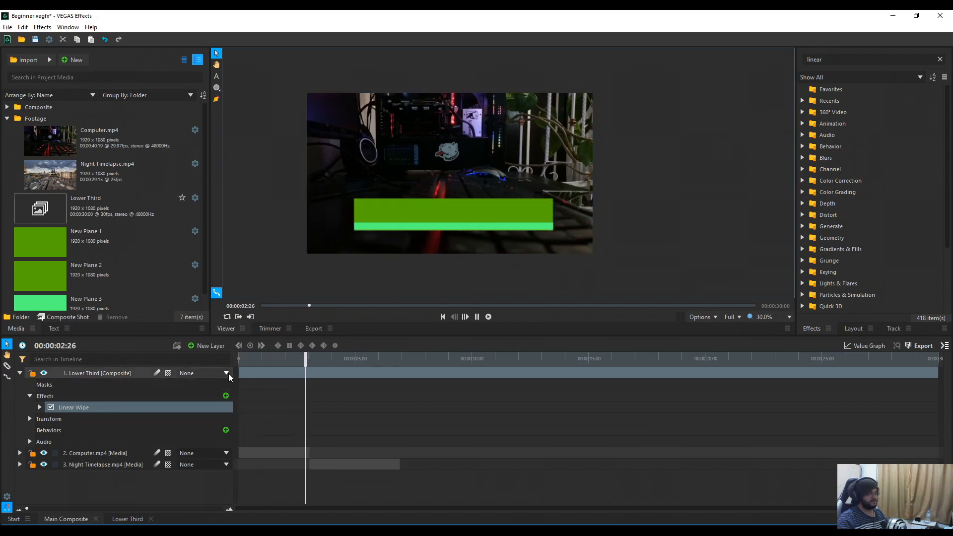
{"action": "left_click", "coordinate": [217, 76]}
{"action": "scroll", "coordinate": [395, 219], "scroll_direction": "up", "scroll_amount": 2}
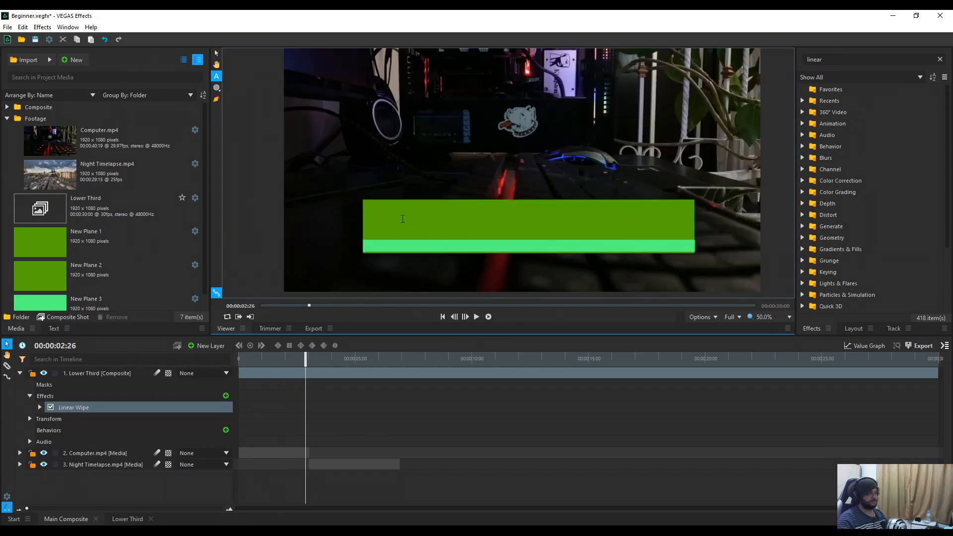
Step: Add a two-line text layer on the green bar with the person's name and 'Soda Baker'
{"action": "left_click", "coordinate": [396, 219]}
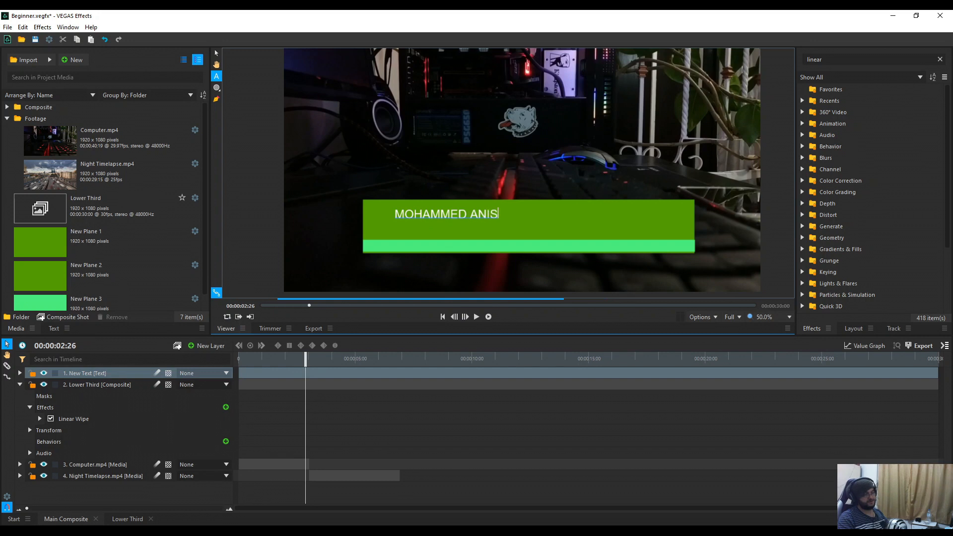
{"action": "key", "text": "Return"}
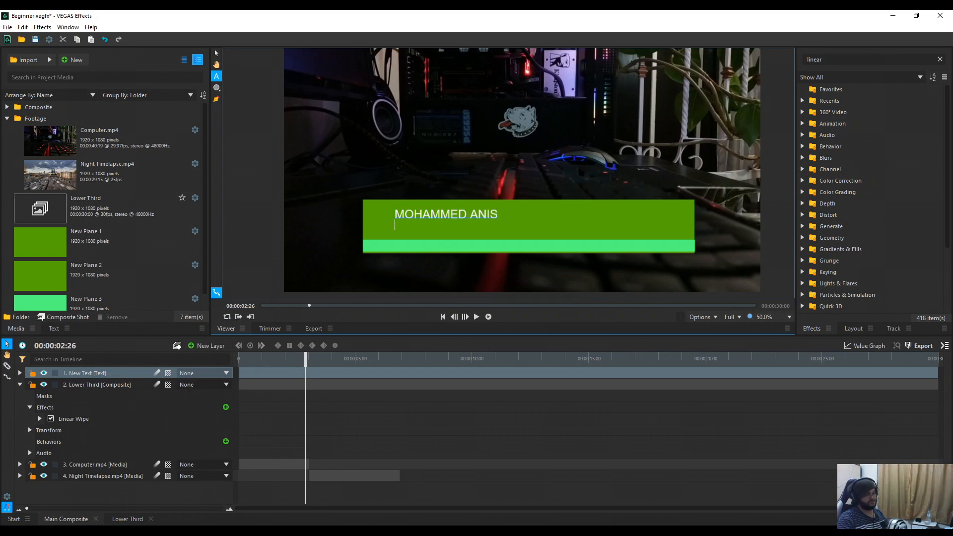
{"action": "type", "text": "Soda Baker"}
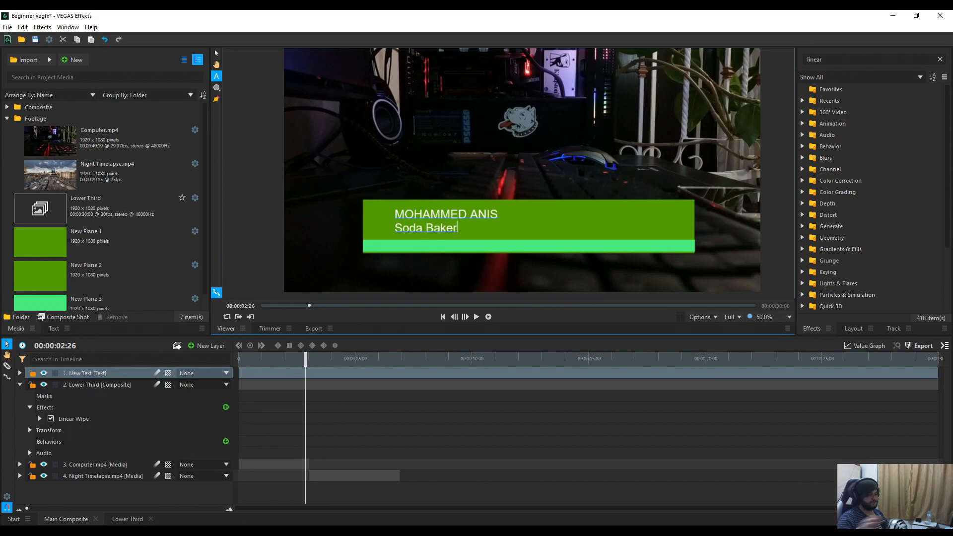
Step: Keyframe the text's opacity from 0% up to 100% and preview the fade-in
{"action": "left_click", "coordinate": [20, 385]}
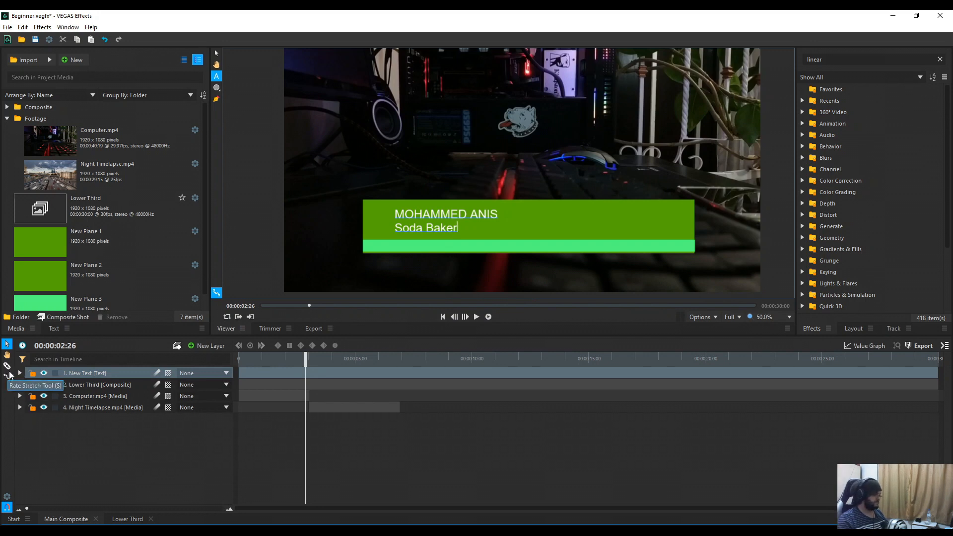
{"action": "left_click", "coordinate": [20, 374]}
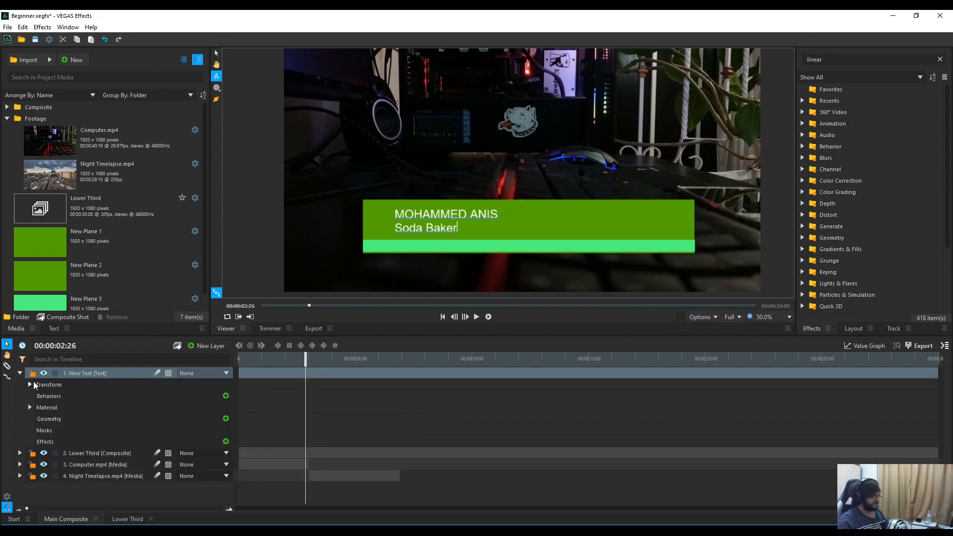
{"action": "left_click", "coordinate": [30, 385]}
{"action": "left_click", "coordinate": [52, 396]}
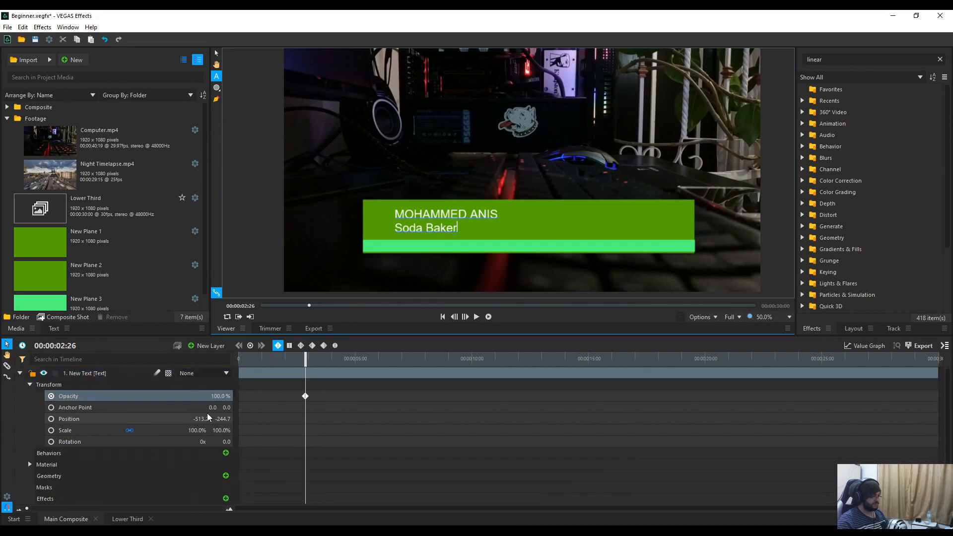
{"action": "left_click_drag", "start_coordinate": [223, 396], "coordinate": [167, 396]}
{"action": "left_click_drag", "start_coordinate": [300, 361], "coordinate": [353, 375]}
{"action": "left_click_drag", "start_coordinate": [224, 396], "coordinate": [280, 397]}
{"action": "left_click_drag", "start_coordinate": [351, 359], "coordinate": [238, 362]}
{"action": "key", "text": "space"}
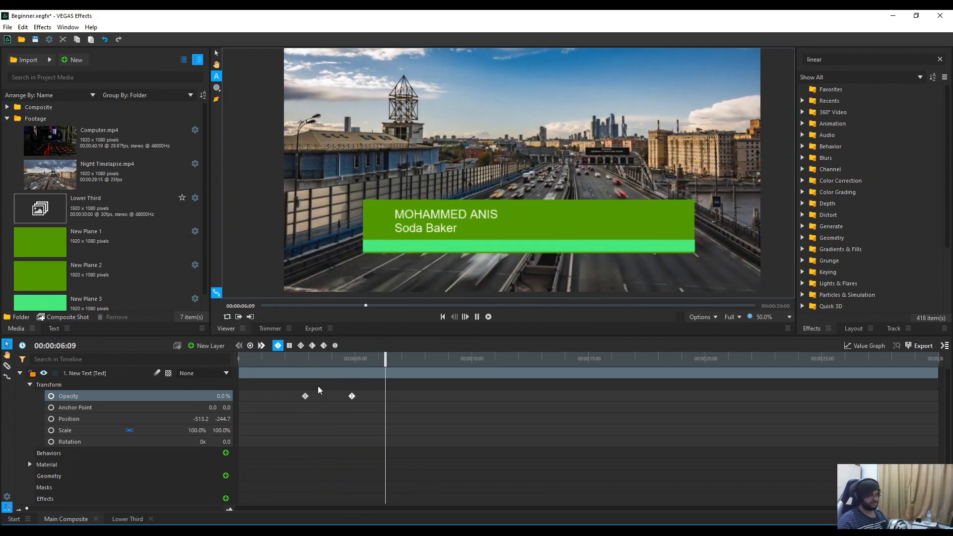
{"action": "key", "text": "space"}
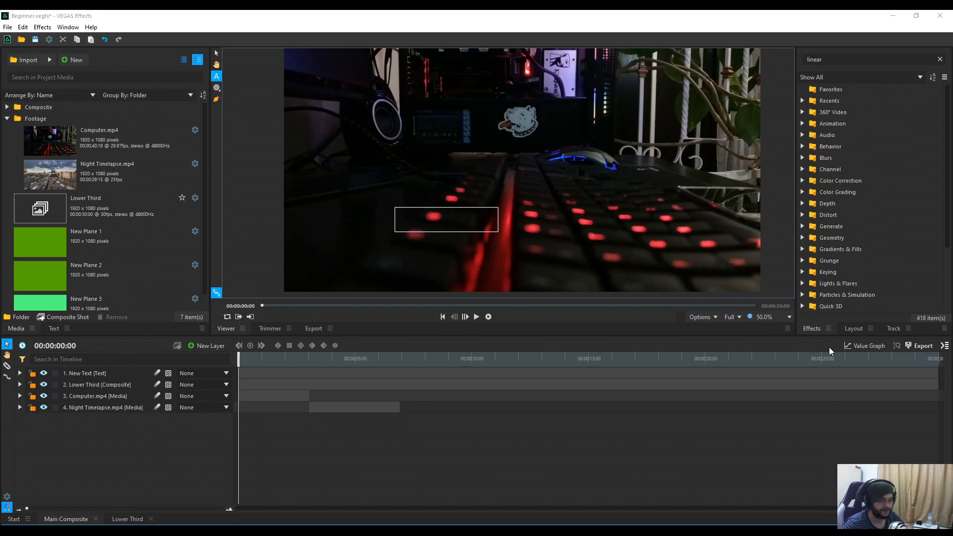
Step: At 00:00:01:24, add a new grade layer on top of the stack
{"action": "mouse_move", "coordinate": [239, 356]}
{"action": "left_mouse_down"}
{"action": "mouse_move", "coordinate": [258, 355]}
{"action": "mouse_move", "coordinate": [239, 354]}
{"action": "left_mouse_up"}
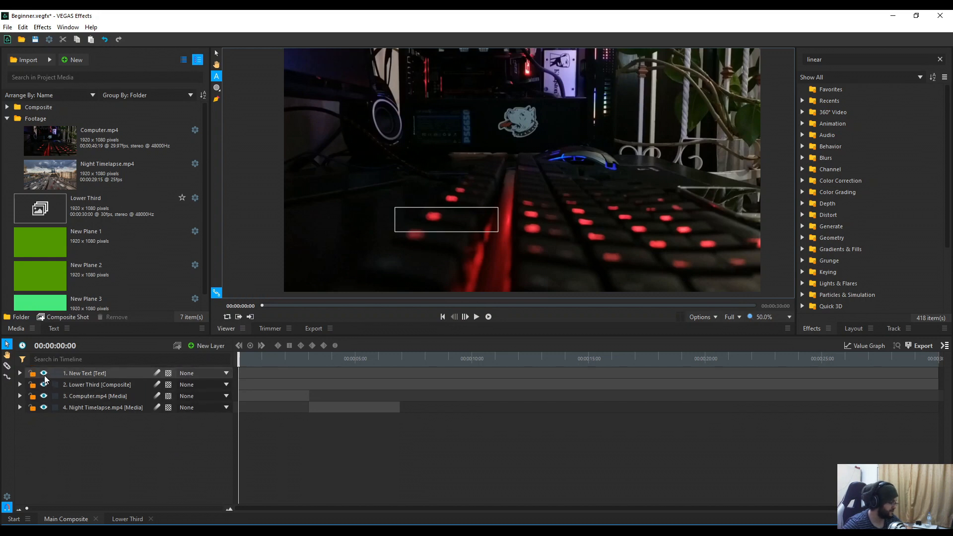
{"action": "left_click_drag", "start_coordinate": [239, 362], "coordinate": [281, 362]}
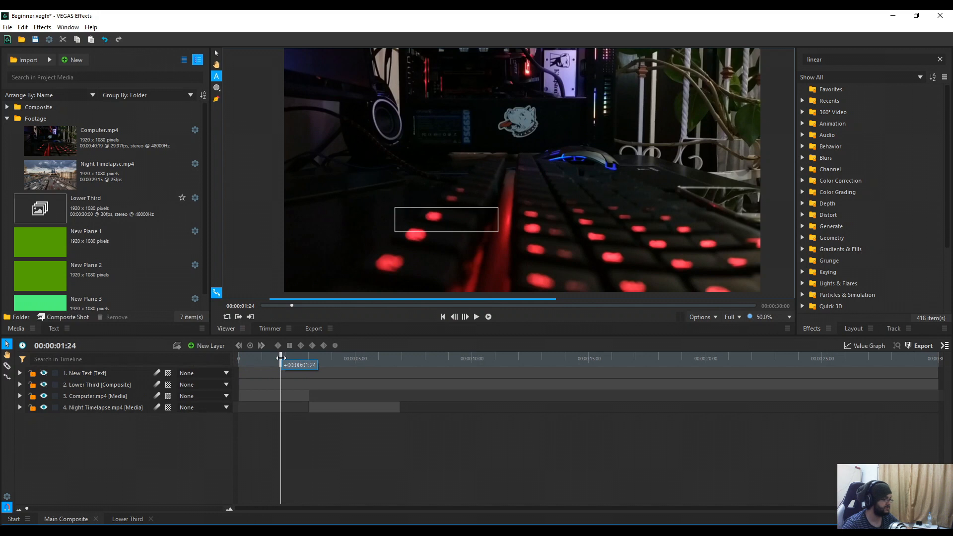
{"action": "right_click", "coordinate": [155, 465]}
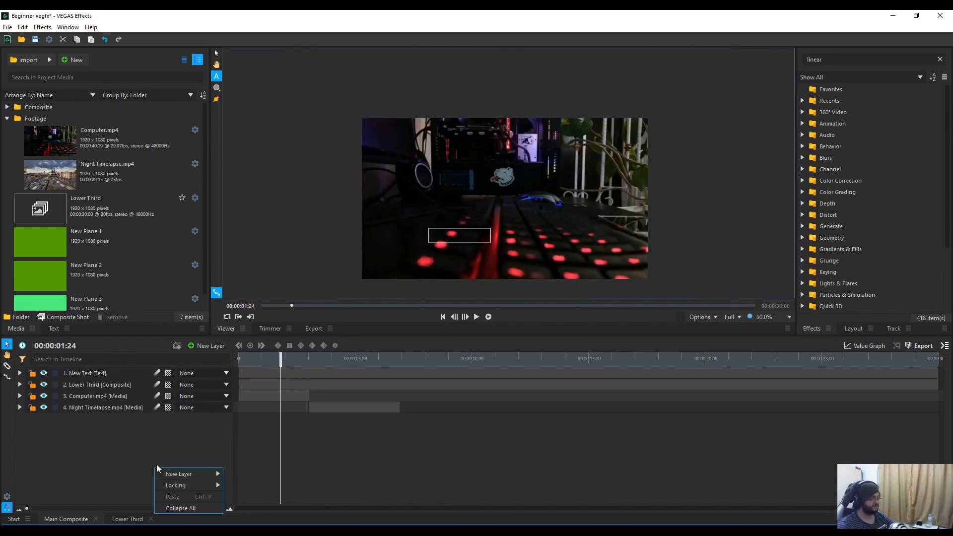
{"action": "left_click", "coordinate": [217, 350]}
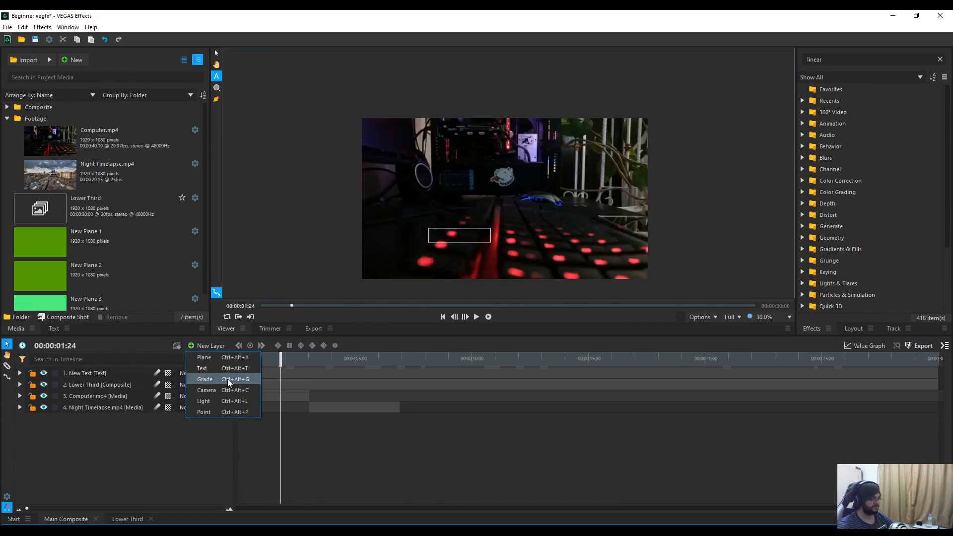
{"action": "left_click", "coordinate": [257, 381]}
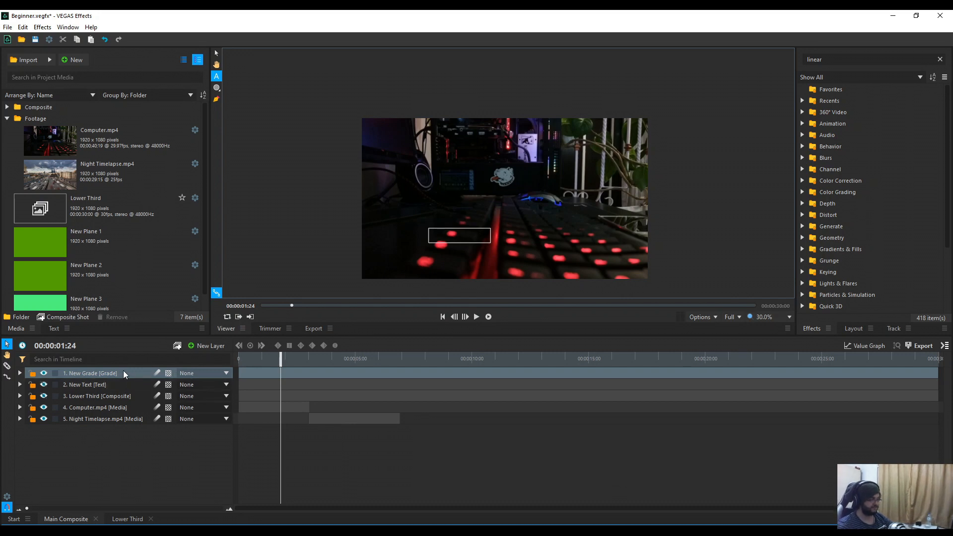
Step: Apply Brightness & Contrast to the grade layer with Brightness 26.0
{"action": "left_click", "coordinate": [889, 59]}
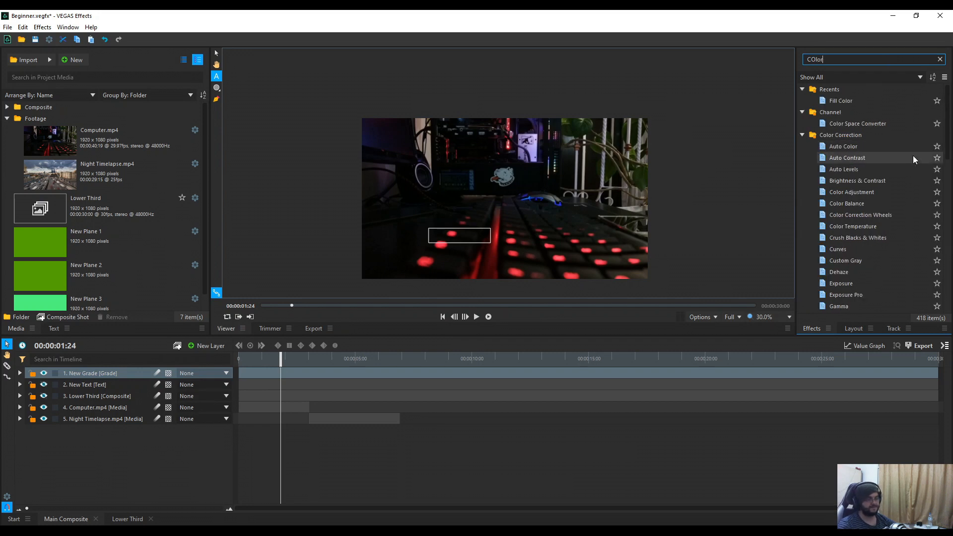
{"action": "left_click_drag", "start_coordinate": [897, 181], "coordinate": [117, 369]}
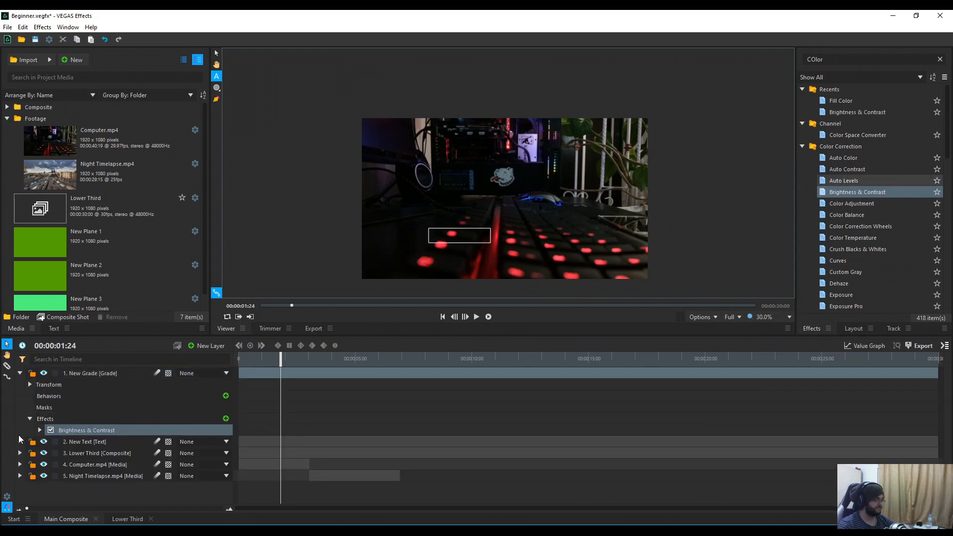
{"action": "left_click", "coordinate": [39, 430]}
{"action": "scroll", "coordinate": [147, 423], "scroll_direction": "down", "scroll_amount": 1}
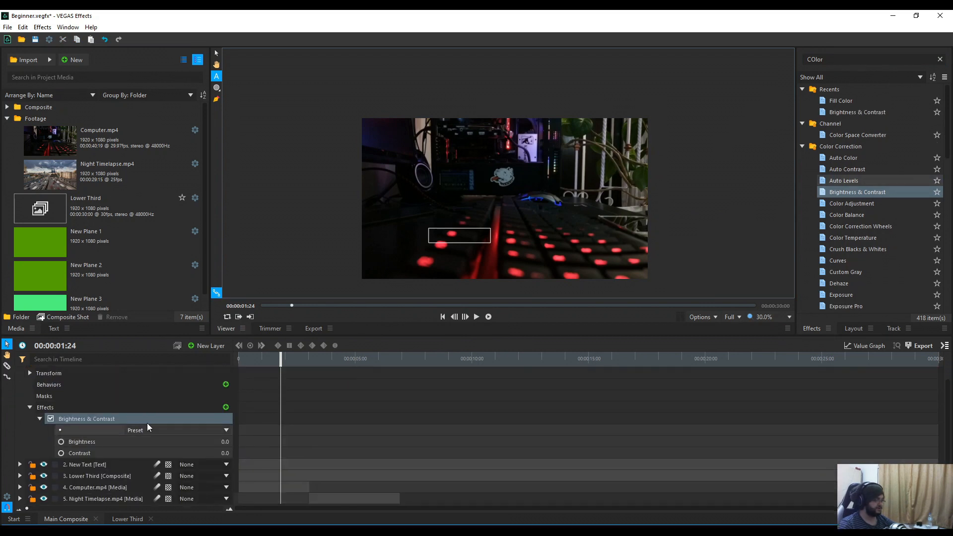
{"action": "left_click_drag", "start_coordinate": [225, 441], "coordinate": [237, 441]}
{"action": "scroll", "coordinate": [204, 433], "scroll_direction": "up", "scroll_amount": 1}
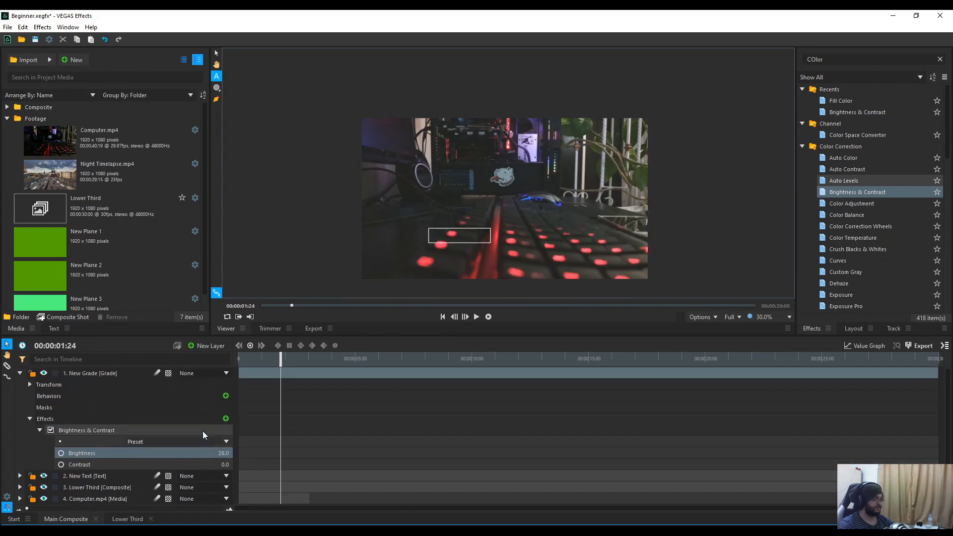
{"action": "left_click", "coordinate": [20, 374]}
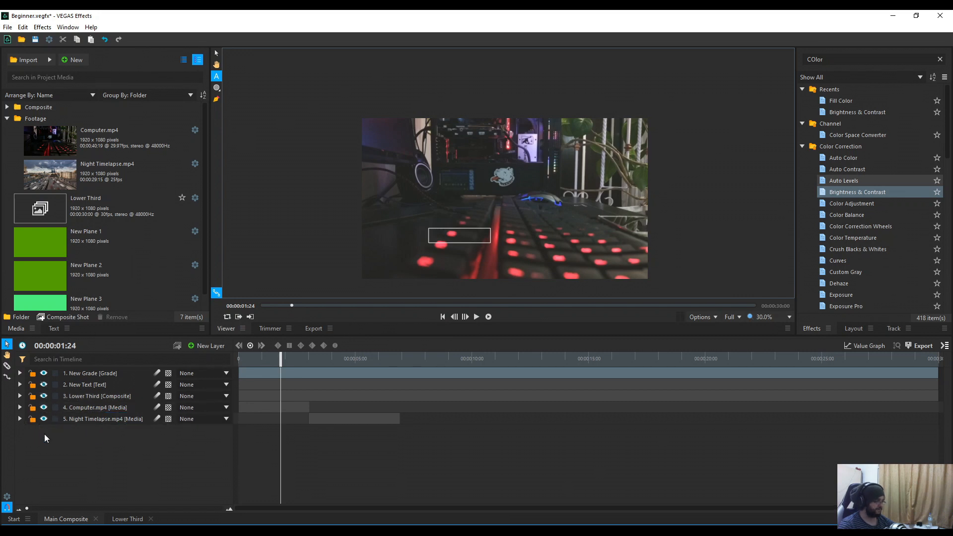
Step: Hide the Lower Third and Computer.mp4 layers in the preview
{"action": "left_click", "coordinate": [44, 396]}
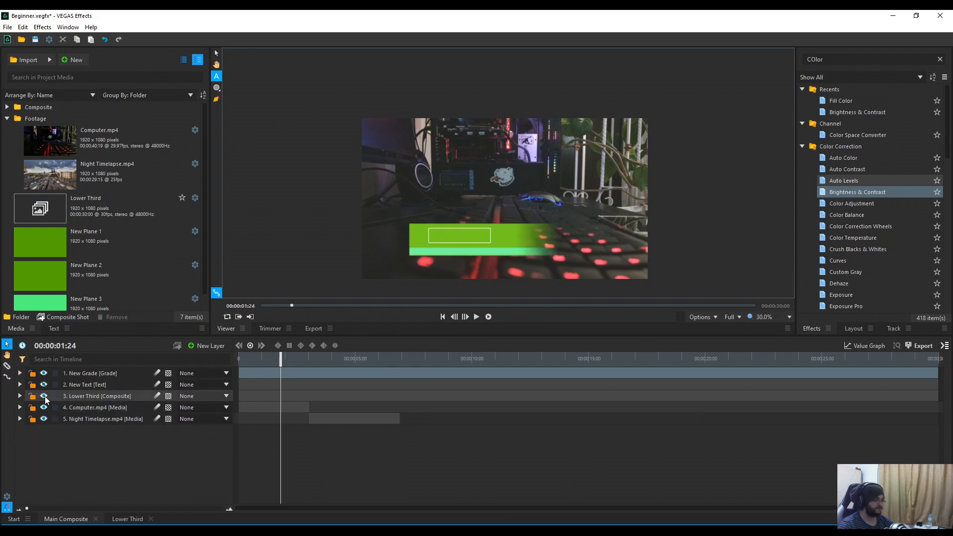
{"action": "left_click", "coordinate": [45, 395]}
{"action": "left_click", "coordinate": [45, 395]}
{"action": "left_click", "coordinate": [45, 395]}
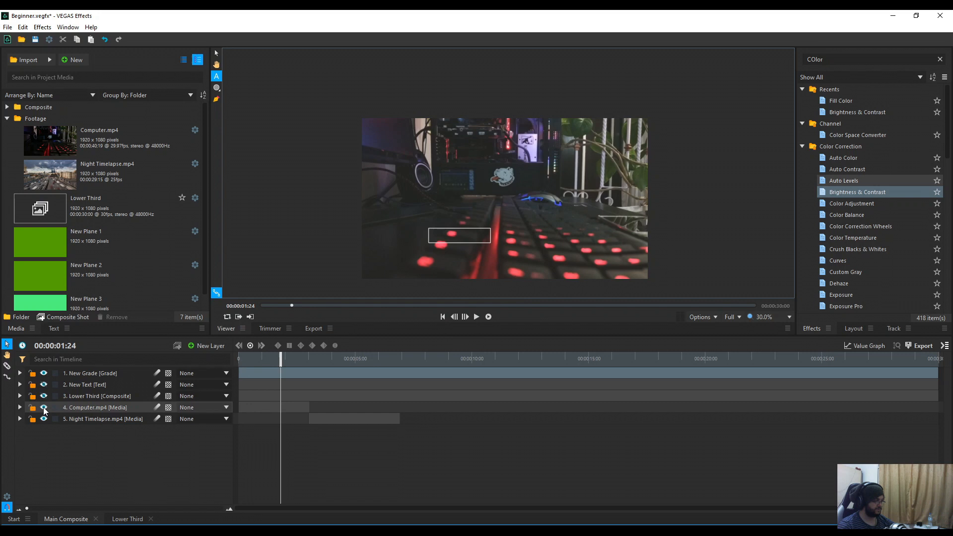
{"action": "left_click", "coordinate": [44, 407]}
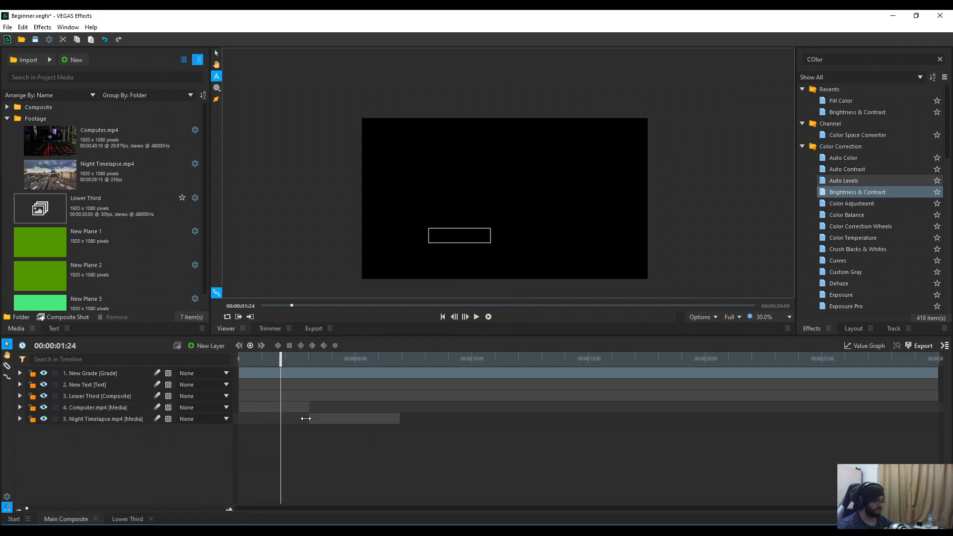
Step: Start the Night Timelapse clip earlier and check the grade's Brightness 26.0 setting
{"action": "left_click_drag", "start_coordinate": [345, 417], "coordinate": [309, 416]}
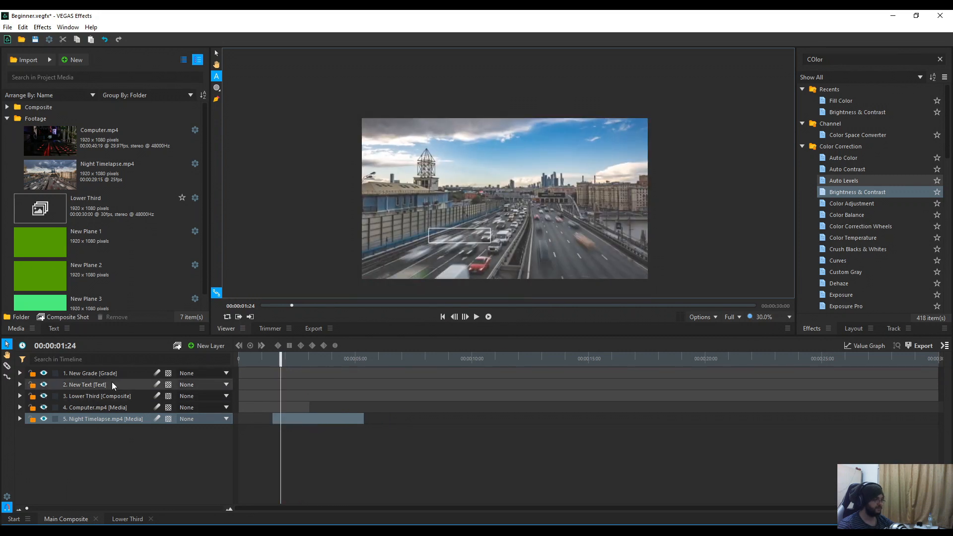
{"action": "left_click", "coordinate": [20, 373]}
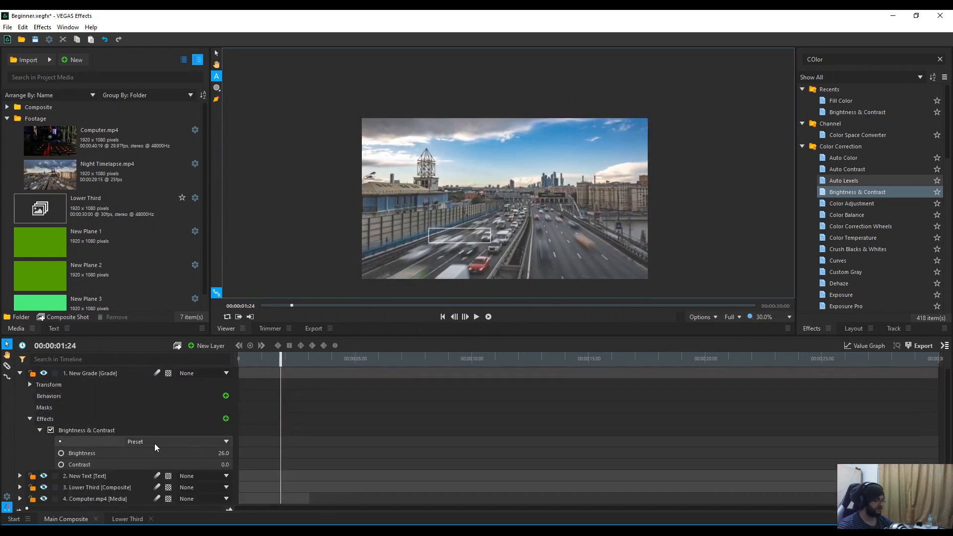
{"action": "scroll", "coordinate": [119, 441], "scroll_direction": "down", "scroll_amount": 1}
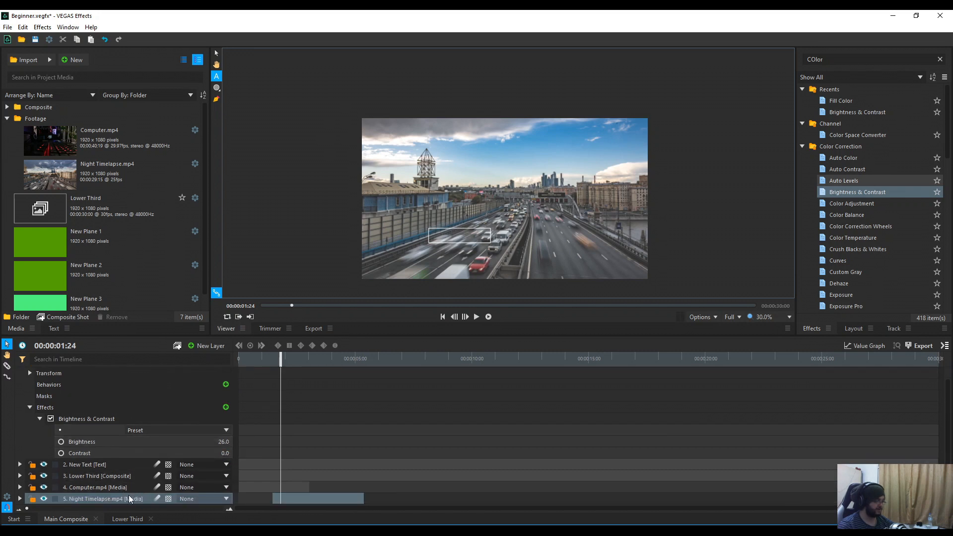
{"action": "scroll", "coordinate": [222, 449], "scroll_direction": "up", "scroll_amount": 1}
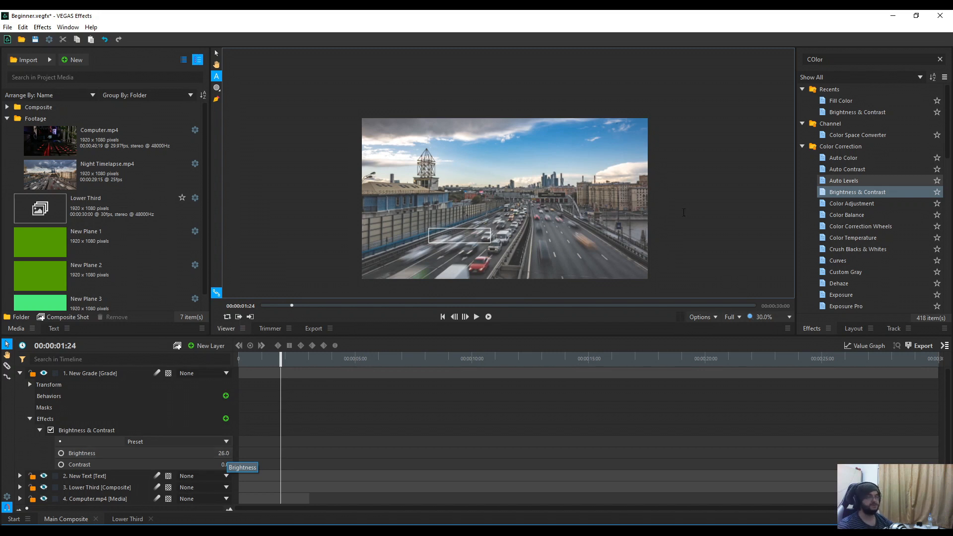
{"action": "left_click", "coordinate": [832, 60]}
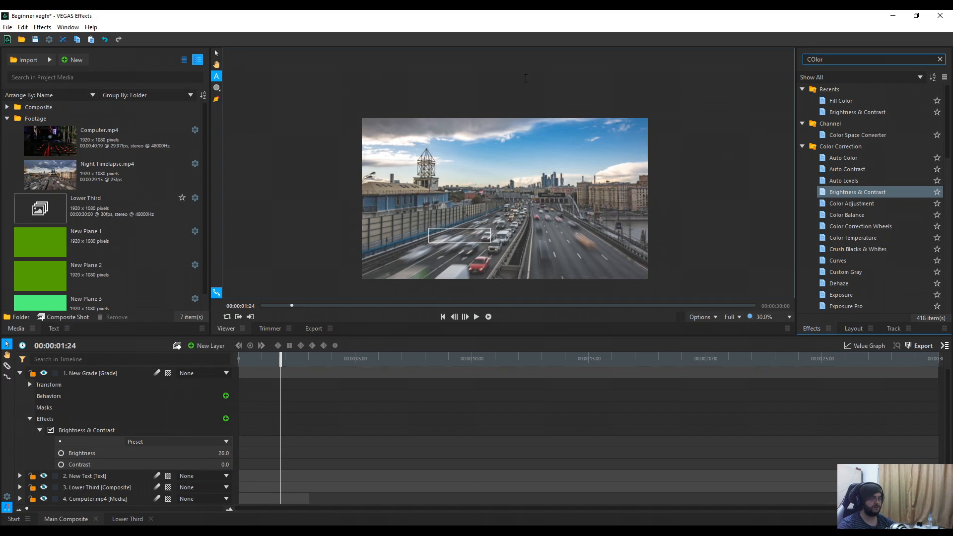
Step: Search 'Sha' and apply Shake to the grade layer, then play it back
{"action": "key", "text": "BackSpace"}
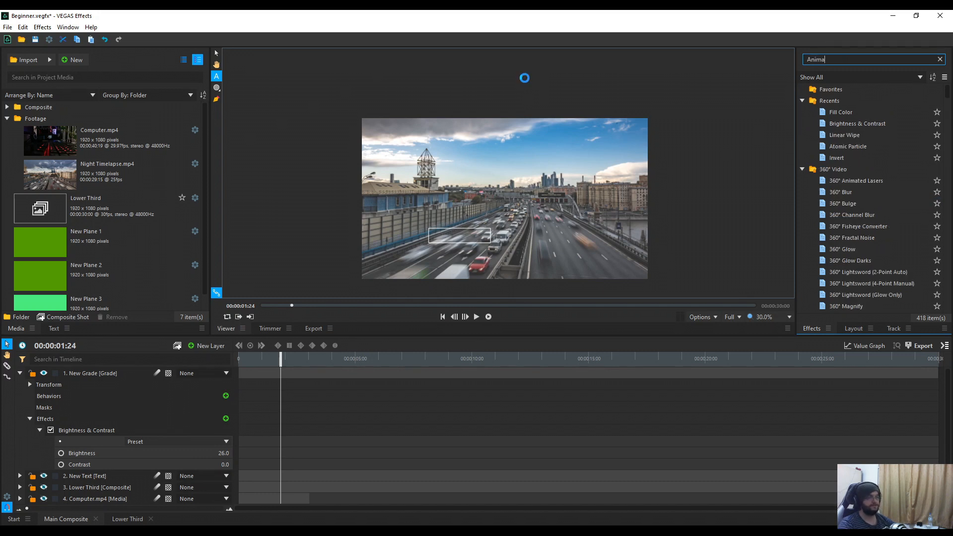
{"action": "type", "text": "Shake"}
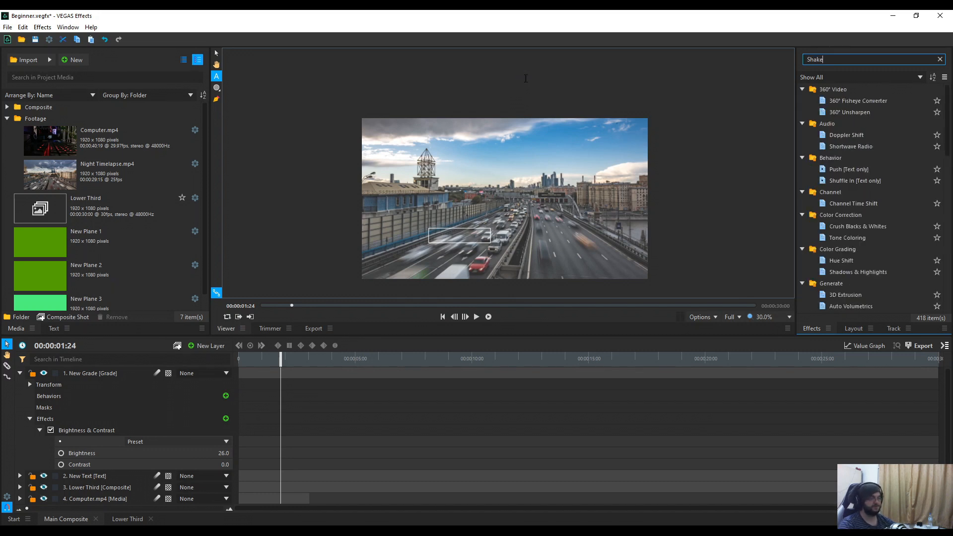
{"action": "left_click_drag", "start_coordinate": [837, 101], "coordinate": [78, 432]}
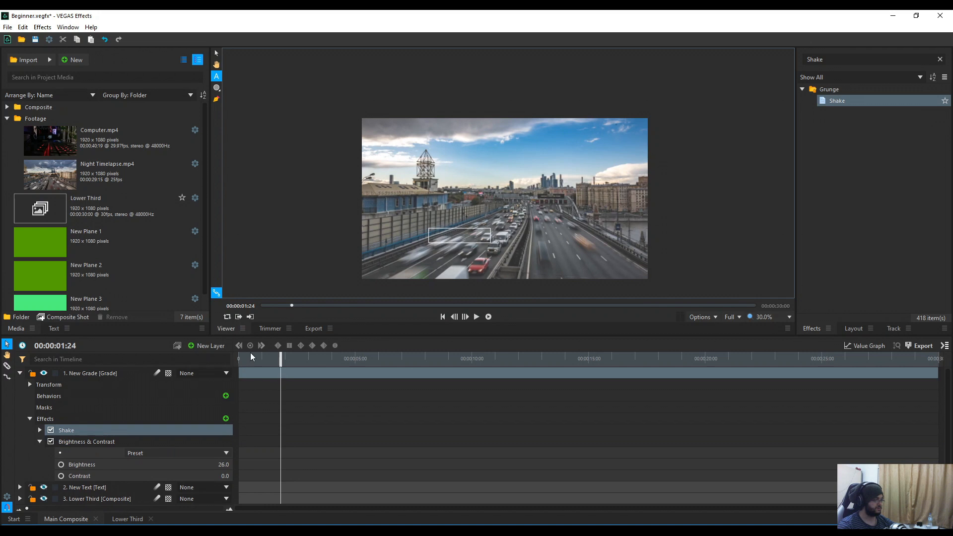
{"action": "key", "text": "space"}
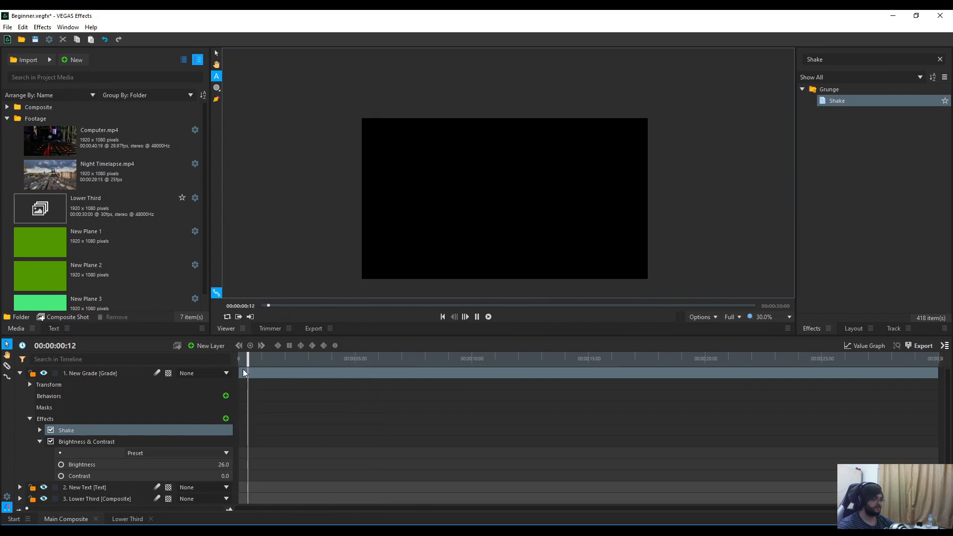
{"action": "scroll", "coordinate": [148, 448], "scroll_direction": "down", "scroll_amount": 1}
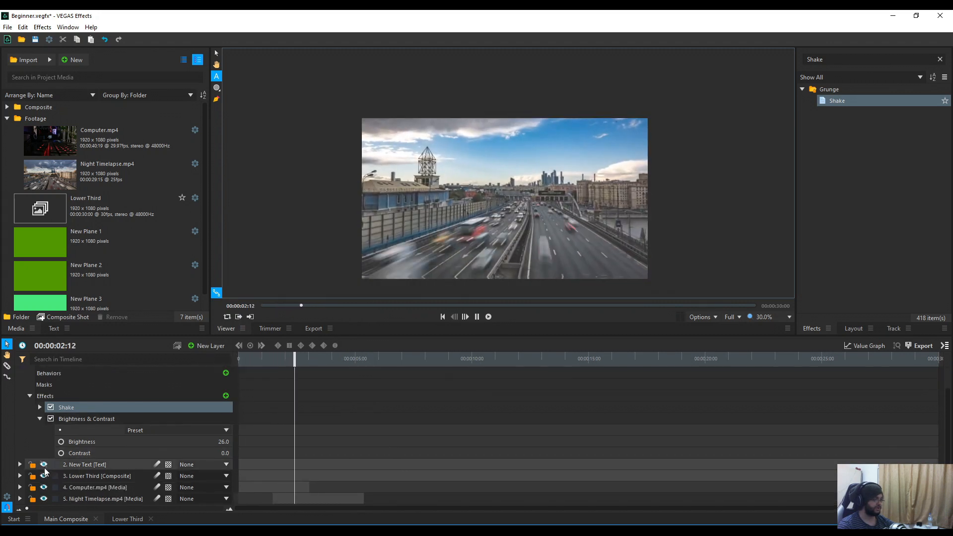
Step: Unhide Lower Third and Computer.mp4 and preview the edit from about one second in
{"action": "key", "text": "space"}
{"action": "left_click", "coordinate": [44, 476]}
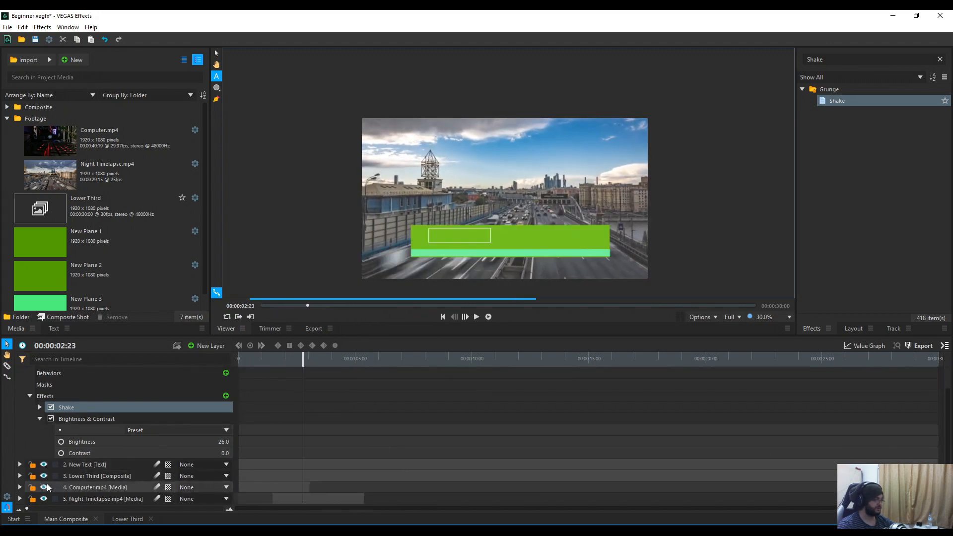
{"action": "left_click", "coordinate": [44, 487]}
{"action": "key", "text": "space"}
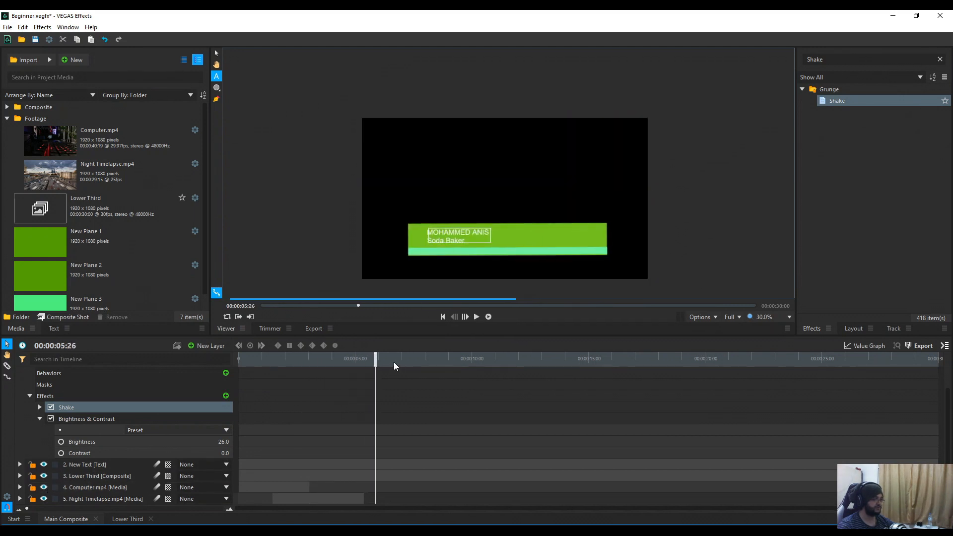
{"action": "left_click_drag", "start_coordinate": [376, 359], "coordinate": [264, 363]}
{"action": "key", "text": "space"}
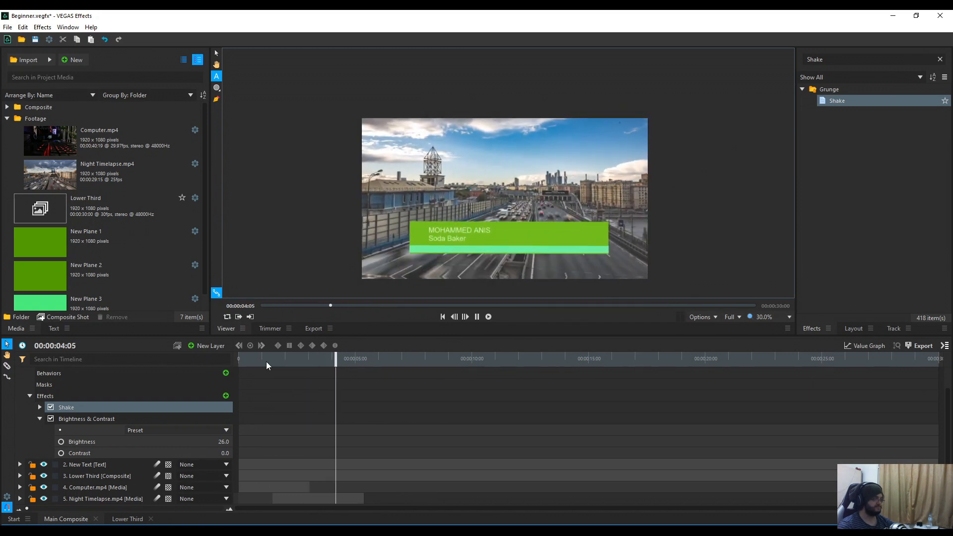
{"action": "key", "text": "space"}
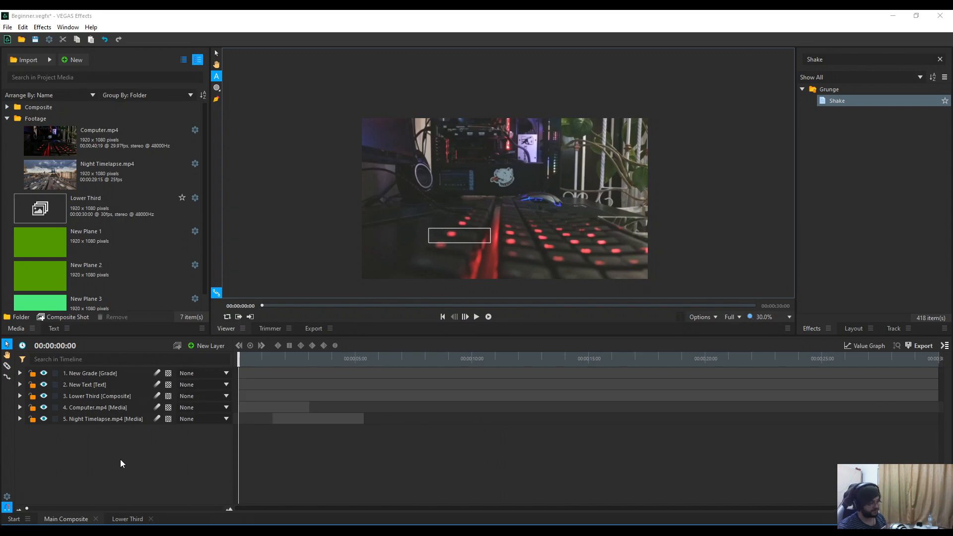
{"action": "left_click", "coordinate": [208, 346]}
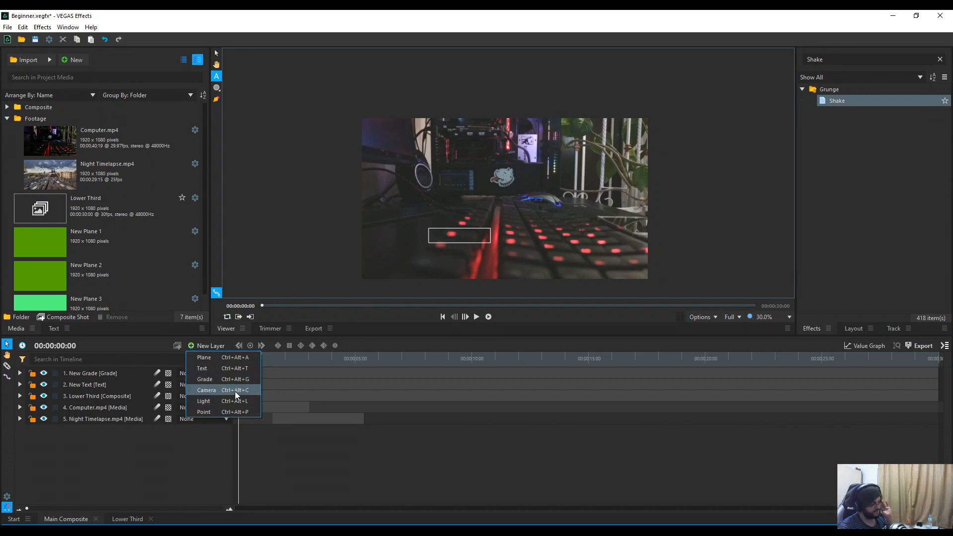
Step: Add a New Camera layer, set Lower Third to 3D Plane, and expand the camera's Transform
{"action": "left_click", "coordinate": [234, 391]}
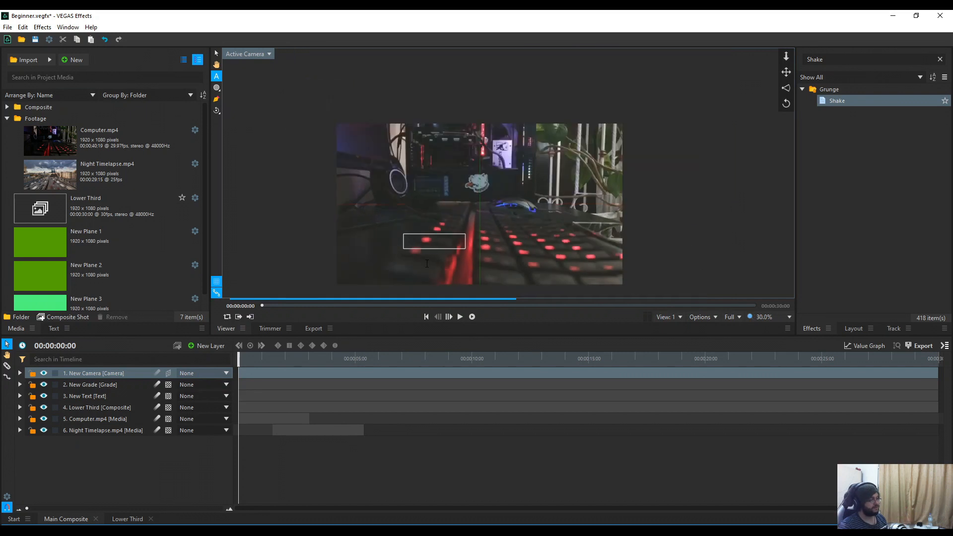
{"action": "scroll", "coordinate": [302, 253], "scroll_direction": "down", "scroll_amount": 2}
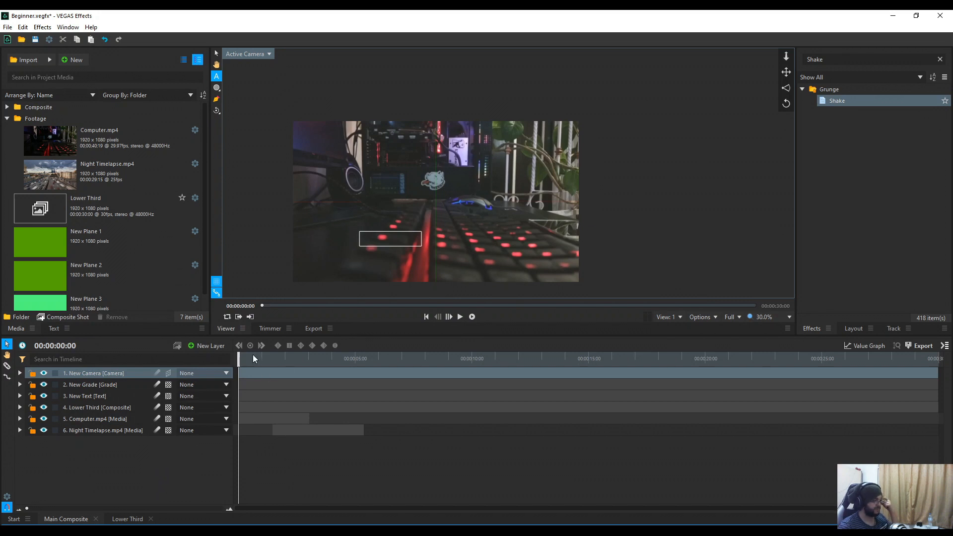
{"action": "left_click_drag", "start_coordinate": [253, 358], "coordinate": [316, 365]}
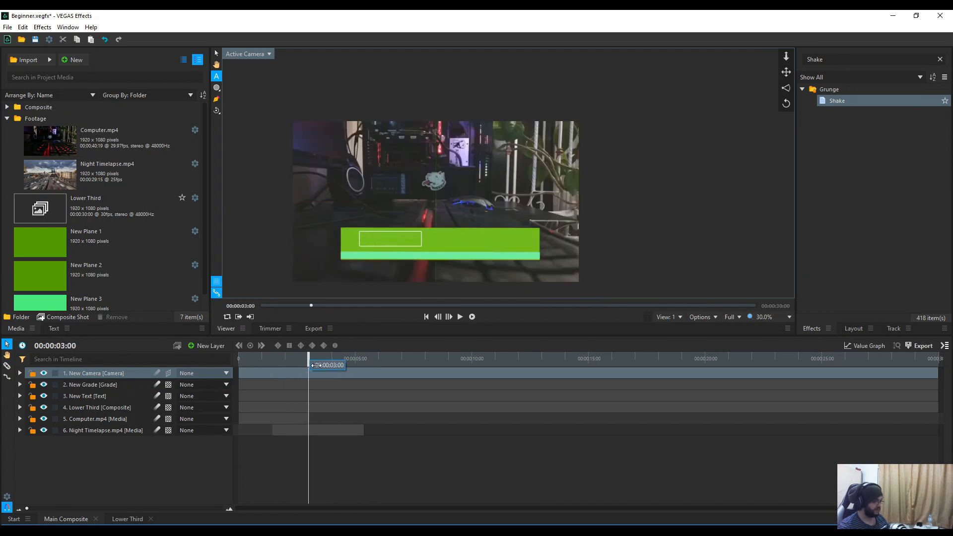
{"action": "left_click", "coordinate": [169, 407]}
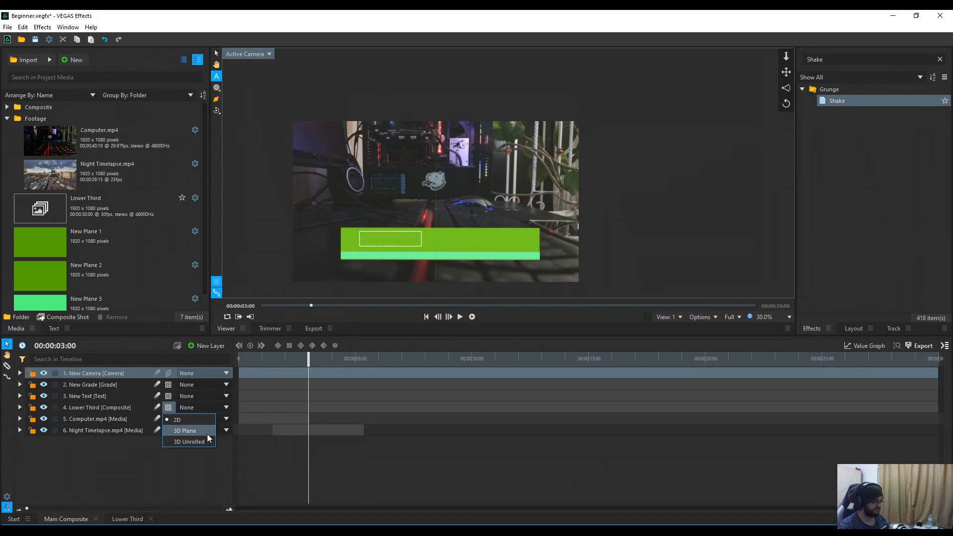
{"action": "left_click", "coordinate": [207, 434]}
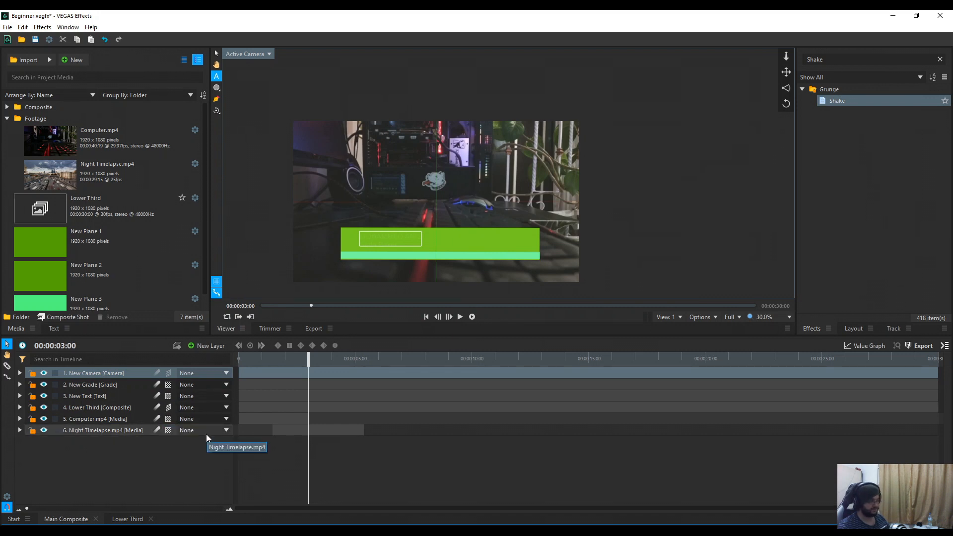
{"action": "left_click", "coordinate": [19, 374]}
{"action": "left_click", "coordinate": [30, 397]}
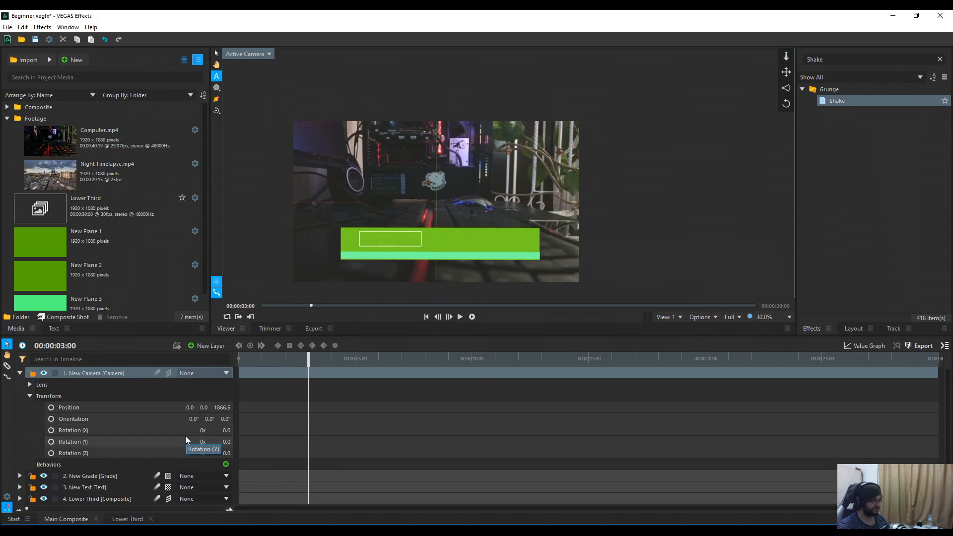
{"action": "scroll", "coordinate": [168, 446], "scroll_direction": "down", "scroll_amount": 2}
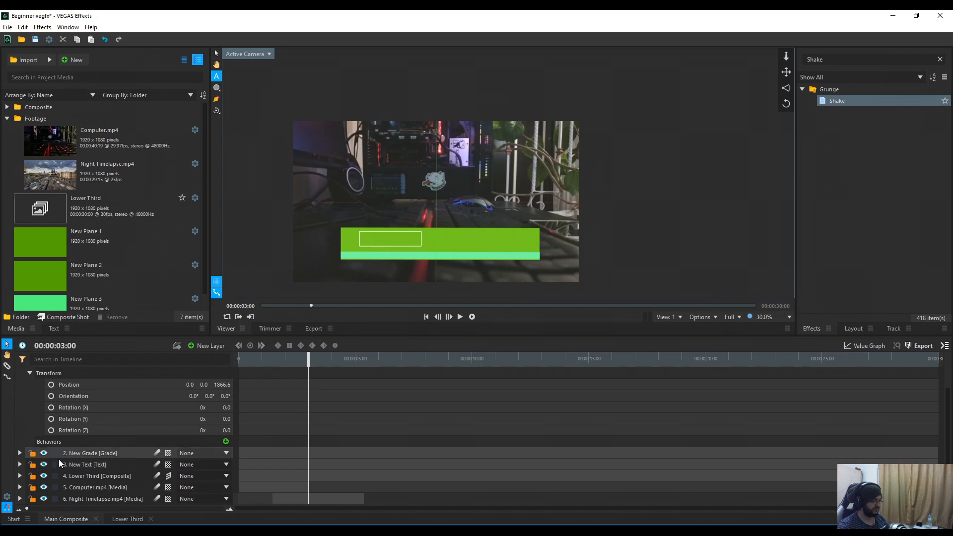
{"action": "scroll", "coordinate": [99, 455], "scroll_direction": "up", "scroll_amount": 2}
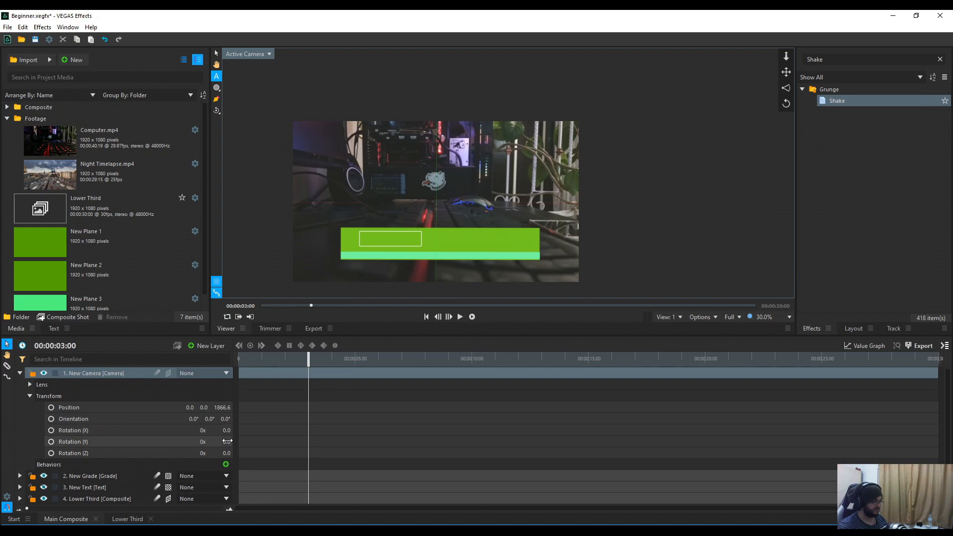
{"action": "scroll", "coordinate": [75, 490], "scroll_direction": "down", "scroll_amount": 2}
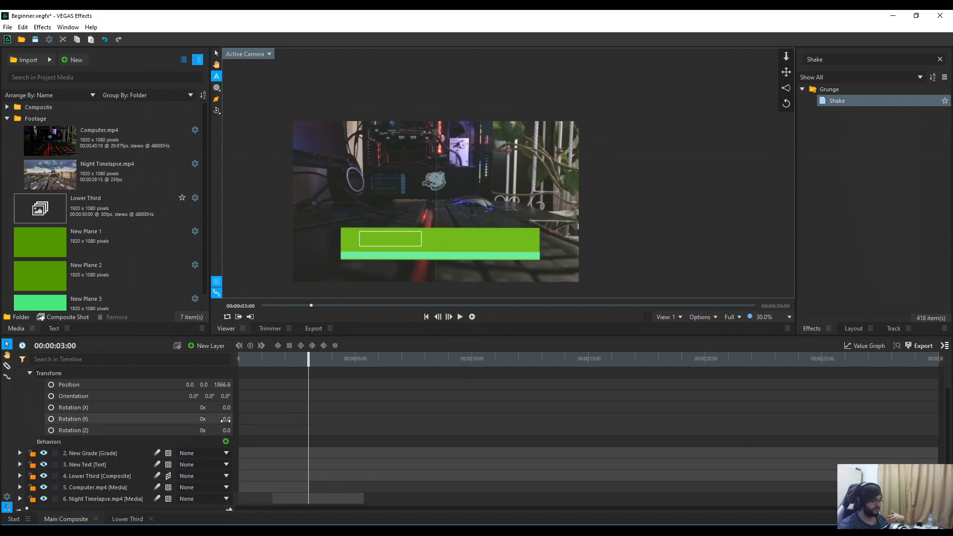
{"action": "left_click_drag", "start_coordinate": [226, 419], "coordinate": [246, 419]}
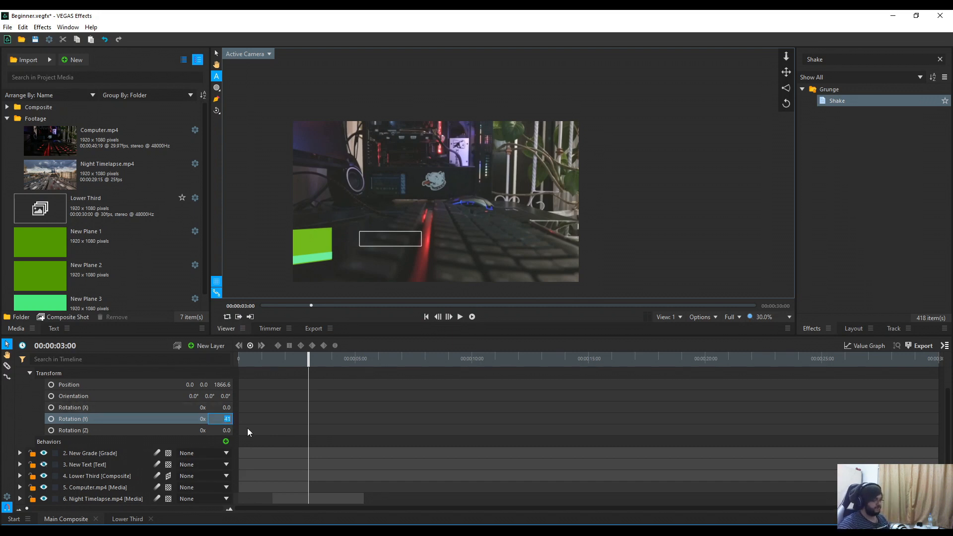
{"action": "type", "text": "0"}
{"action": "key", "text": "Return"}
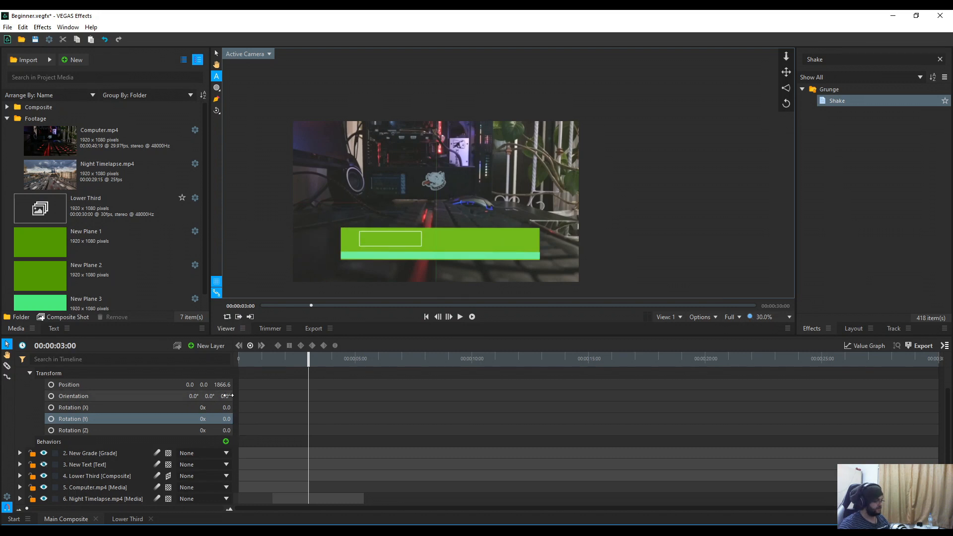
Step: Make Computer.mp4 a 3D Plane; move camera to 609.0, -124.0, 3091.6 with 18° Z tilt
{"action": "left_click_drag", "start_coordinate": [222, 386], "coordinate": [49, 386]}
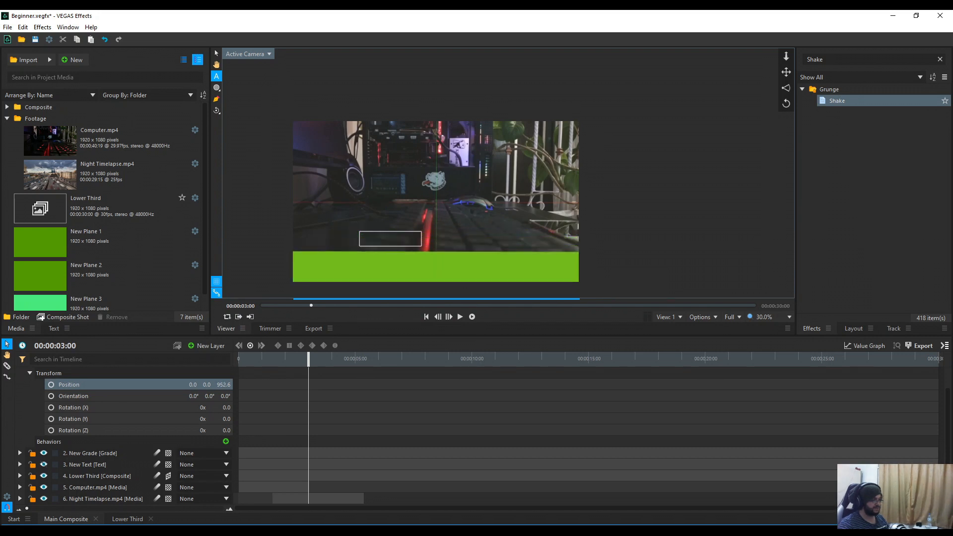
{"action": "left_click_drag", "start_coordinate": [208, 387], "coordinate": [174, 387]}
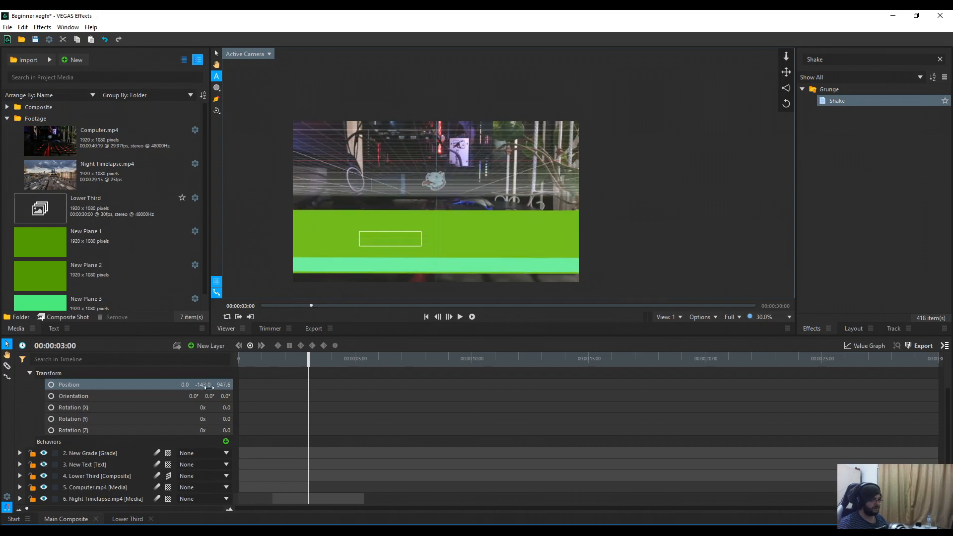
{"action": "left_click", "coordinate": [169, 490]}
{"action": "left_click", "coordinate": [189, 512]}
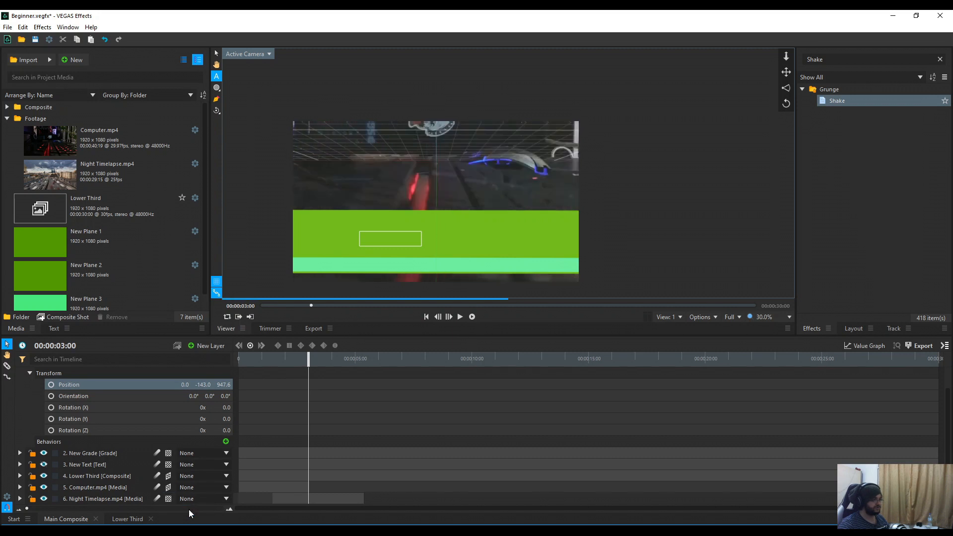
{"action": "mouse_move", "coordinate": [227, 387]}
{"action": "left_mouse_down"}
{"action": "mouse_move", "coordinate": [315, 387]}
{"action": "mouse_move", "coordinate": [227, 387]}
{"action": "left_mouse_up"}
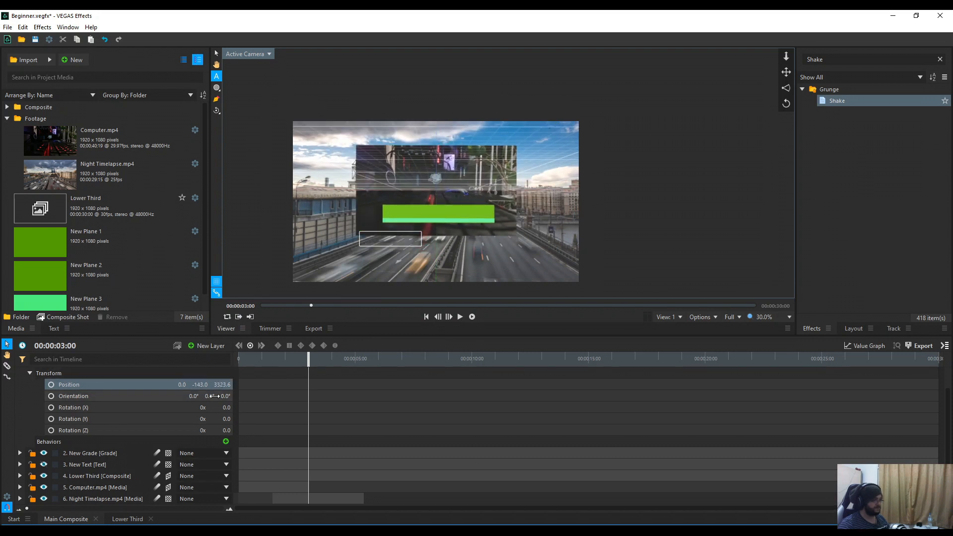
{"action": "left_click_drag", "start_coordinate": [221, 396], "coordinate": [186, 385]}
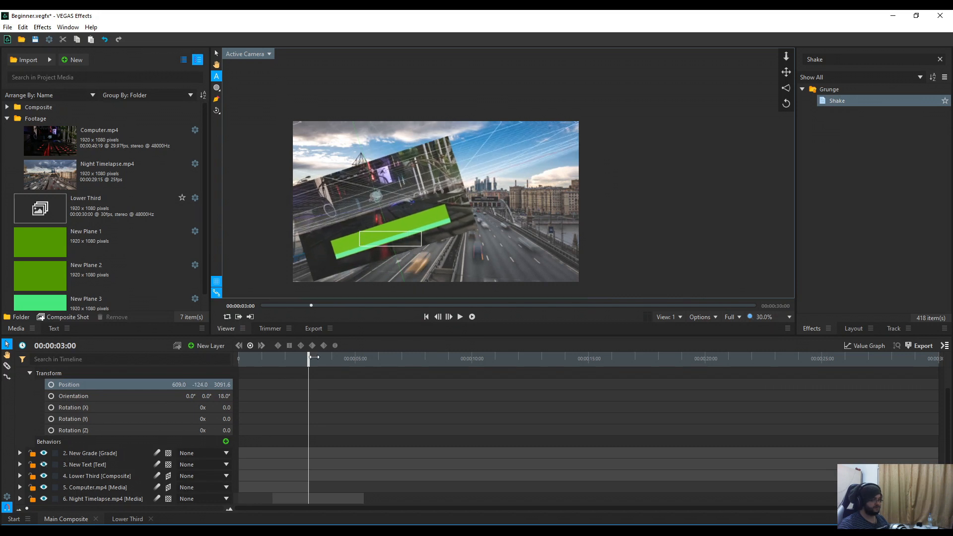
{"action": "key", "text": "Home"}
{"action": "key", "text": "space"}
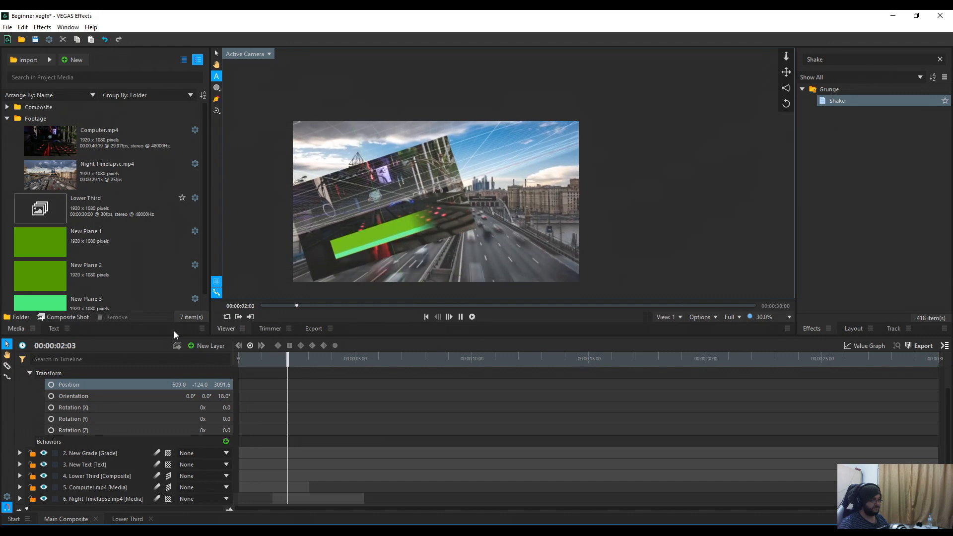
{"action": "mouse_move", "coordinate": [323, 360]}
{"action": "left_mouse_down"}
{"action": "mouse_move", "coordinate": [278, 361]}
{"action": "mouse_move", "coordinate": [356, 358]}
{"action": "mouse_move", "coordinate": [309, 362]}
{"action": "left_mouse_up"}
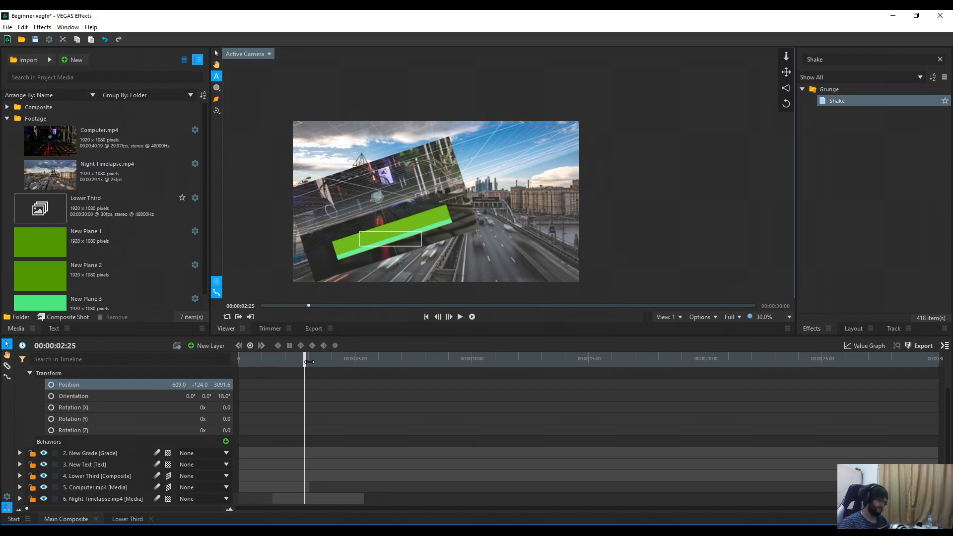
{"action": "key", "text": "space"}
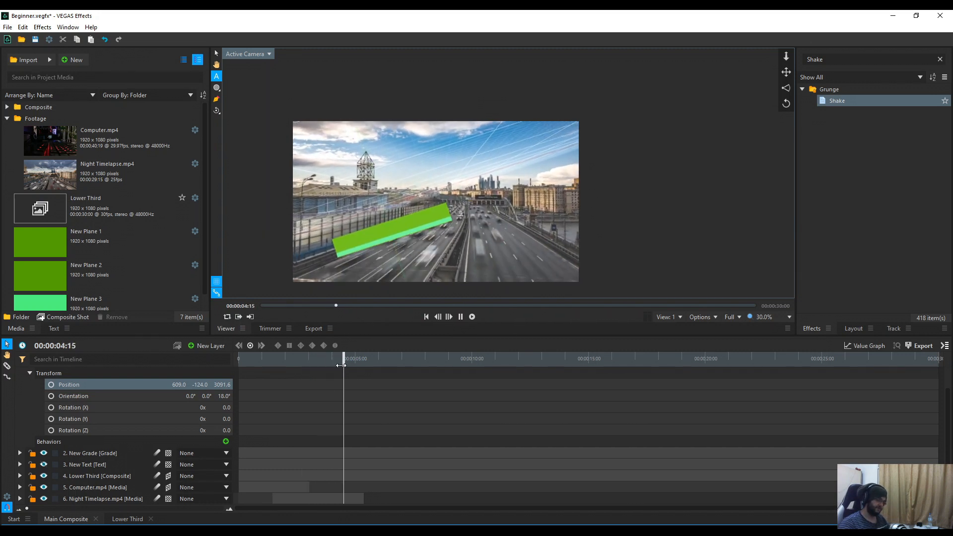
{"action": "left_click_drag", "start_coordinate": [359, 367], "coordinate": [298, 358]}
{"action": "scroll", "coordinate": [126, 407], "scroll_direction": "up", "scroll_amount": 1}
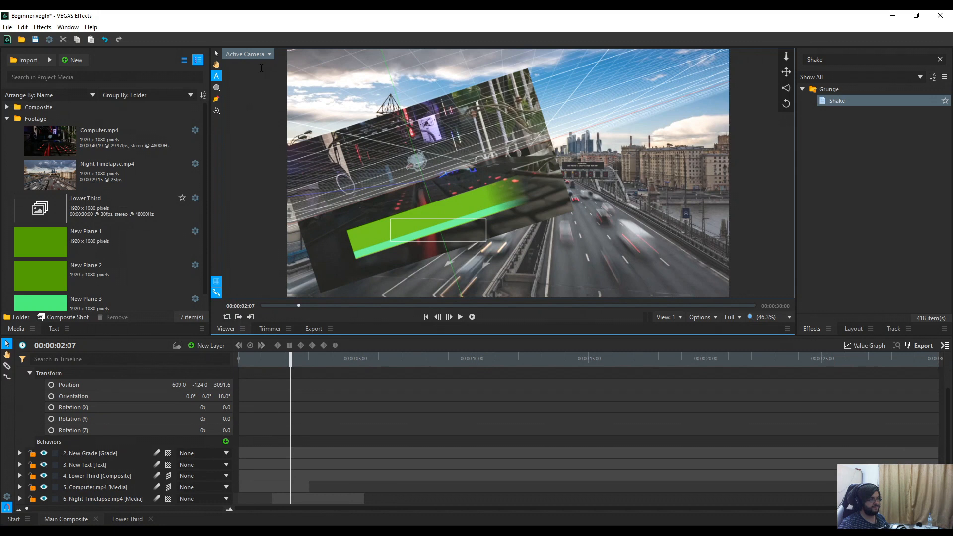
{"action": "left_click", "coordinate": [267, 55]}
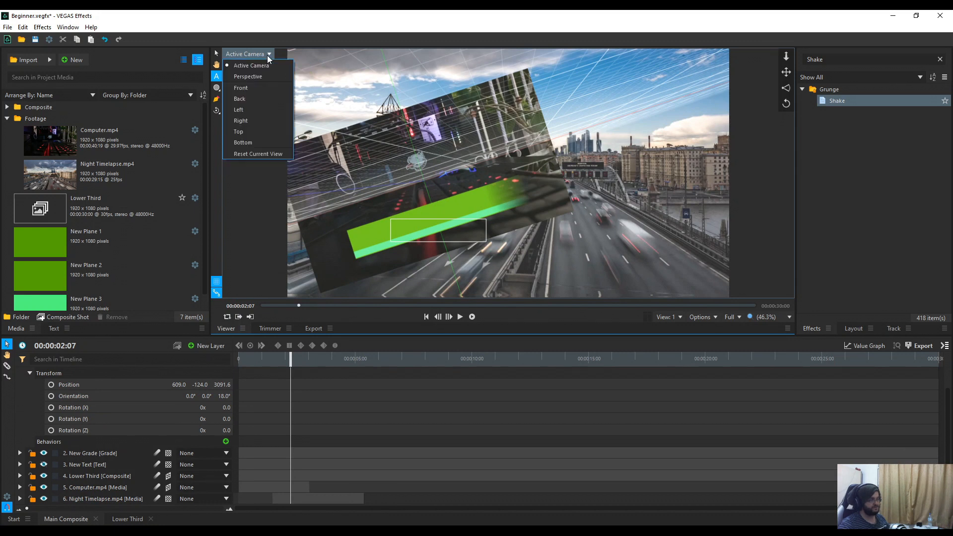
Step: Set the Viewer's active camera to Perspective to show the 3D grid and layer planes
{"action": "left_click", "coordinate": [264, 76]}
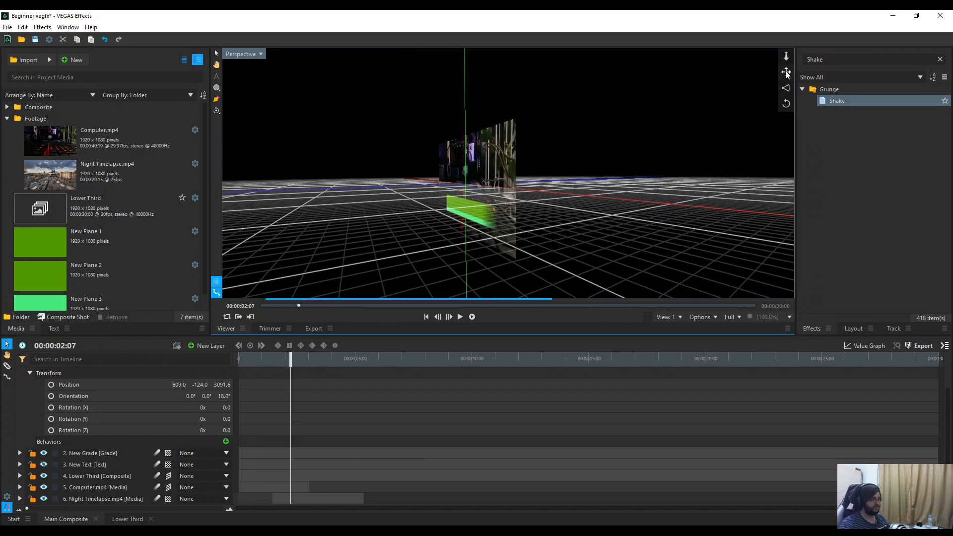
{"action": "scroll", "coordinate": [150, 413], "scroll_direction": "up", "scroll_amount": 1}
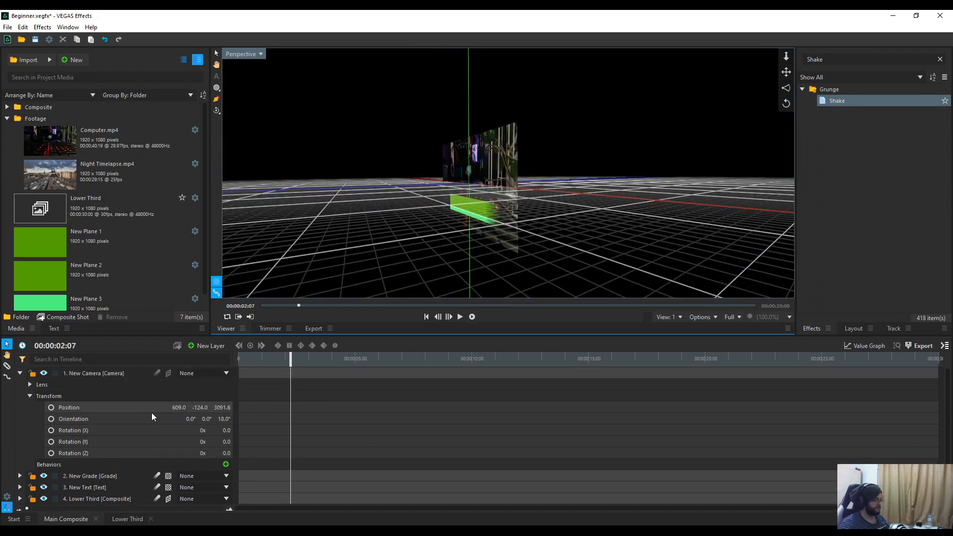
{"action": "left_click", "coordinate": [114, 376]}
Step: Push the camera farther back by scrubbing its Position Z value
{"action": "left_click_drag", "start_coordinate": [222, 408], "coordinate": [244, 408]}
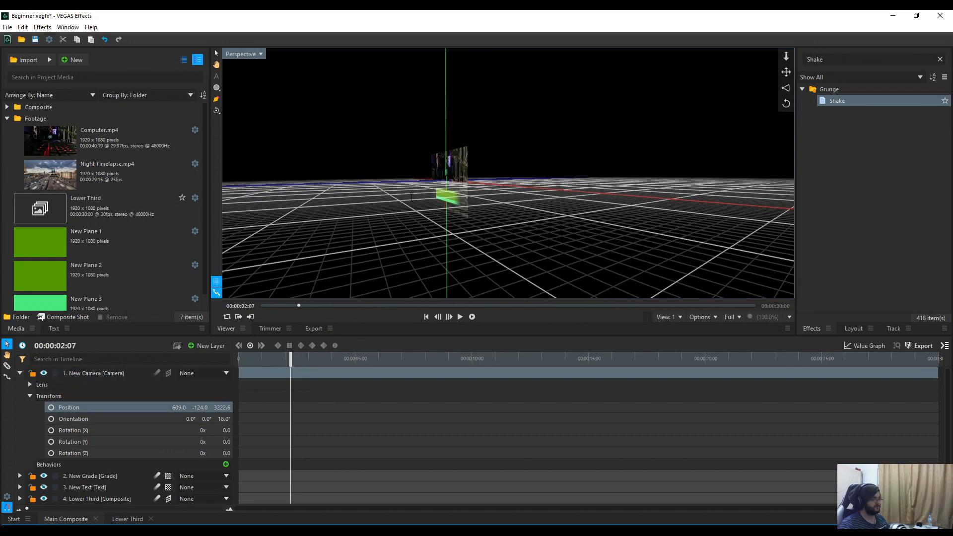
{"action": "left_click", "coordinate": [124, 373]}
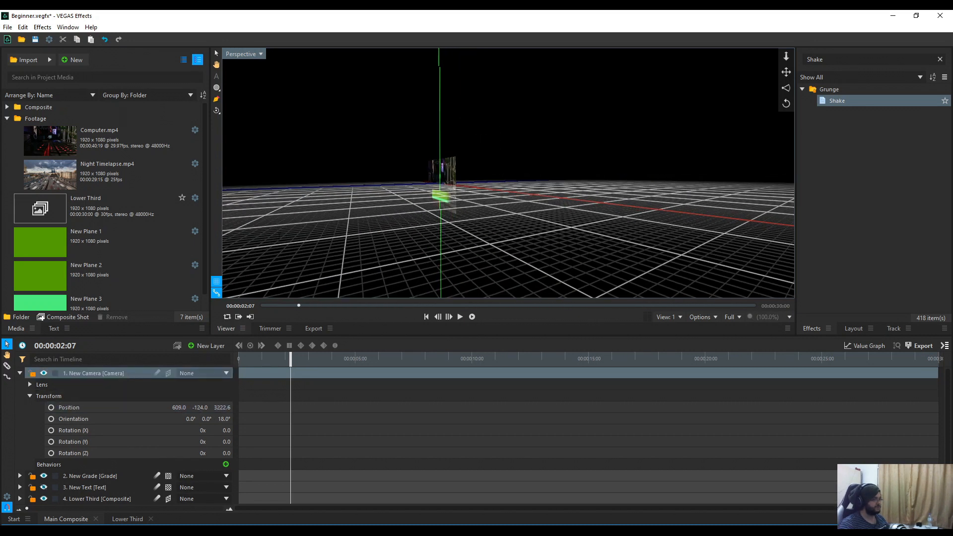
{"action": "left_click_drag", "start_coordinate": [222, 407], "coordinate": [264, 407]}
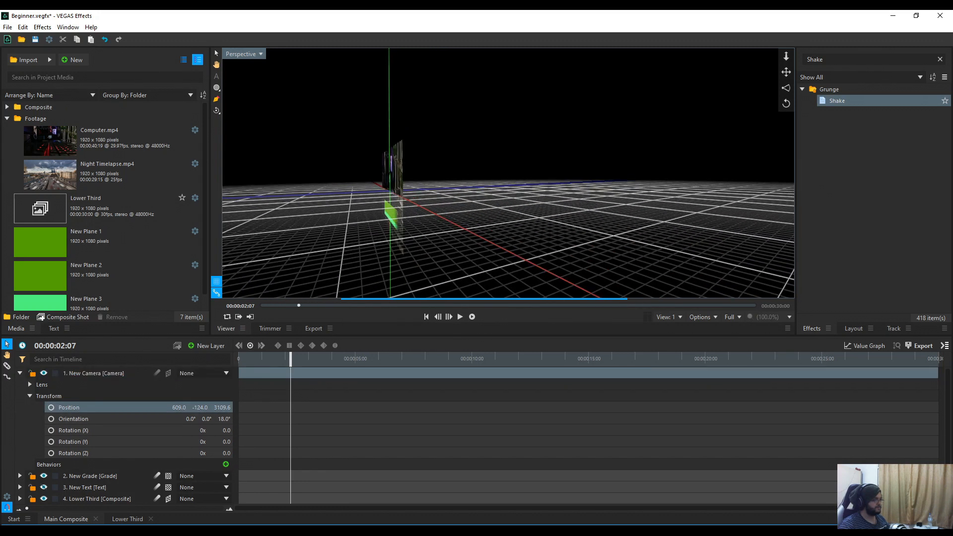
Step: Pan the Perspective view with the Hand tool, then bring the camera in to Z 2338.6
{"action": "left_click", "coordinate": [218, 67]}
{"action": "left_click_drag", "start_coordinate": [298, 170], "coordinate": [853, 206]}
{"action": "left_click_drag", "start_coordinate": [445, 151], "coordinate": [388, 215]}
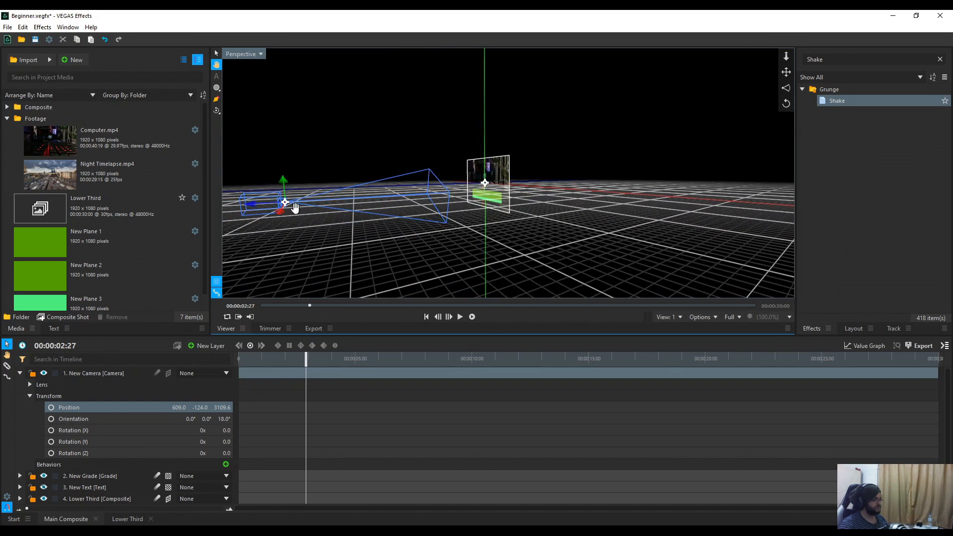
{"action": "left_click", "coordinate": [103, 375]}
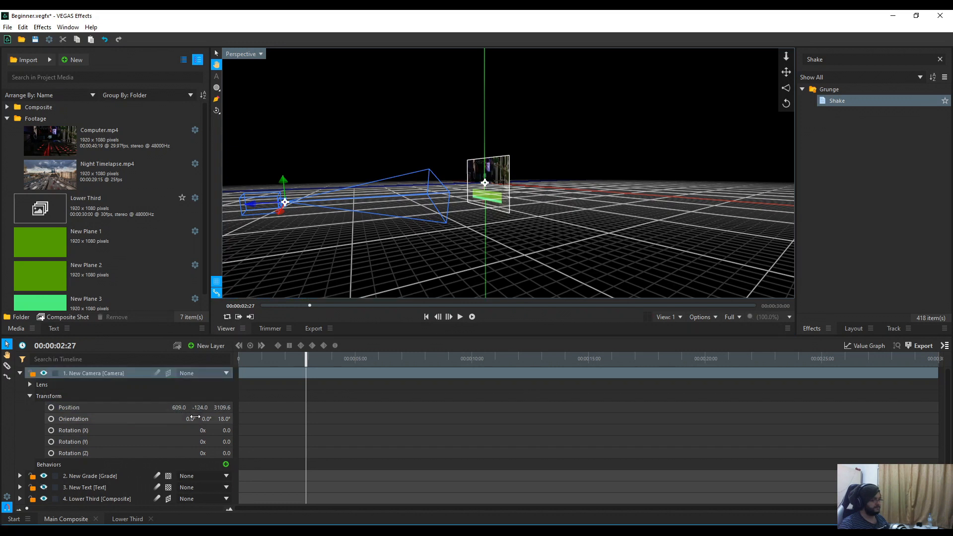
{"action": "left_click_drag", "start_coordinate": [220, 407], "coordinate": [132, 407]}
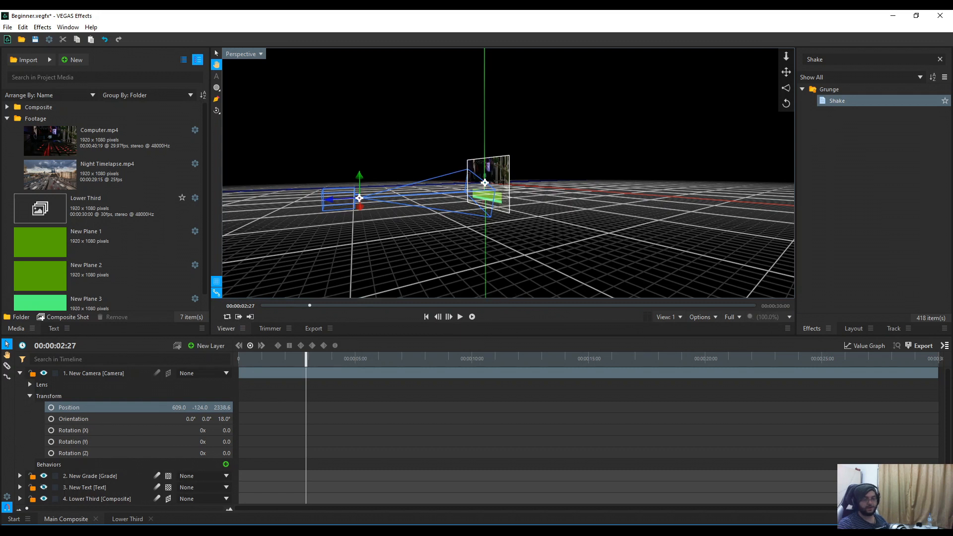